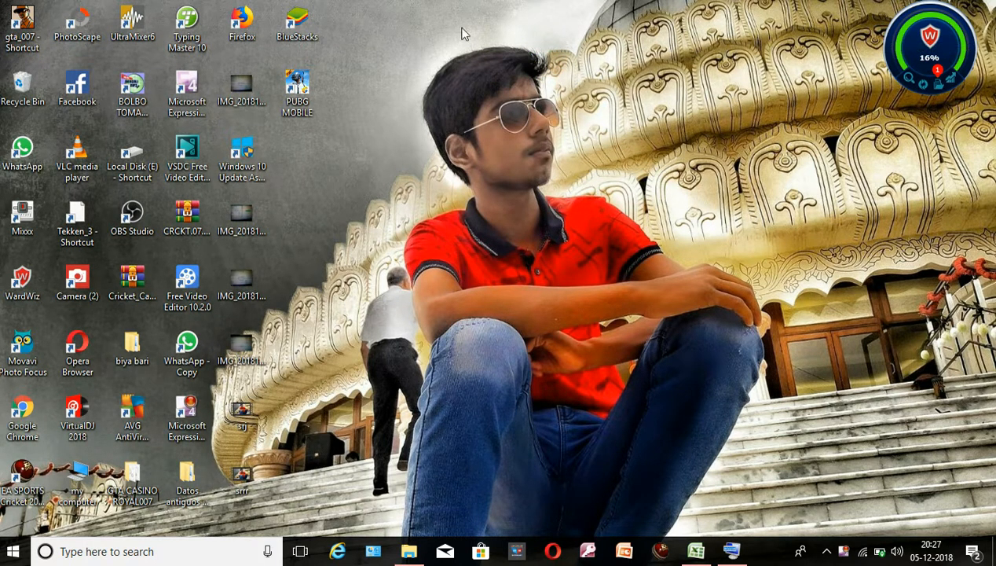
right_click(432, 53)
click(466, 95)
right_click(411, 29)
click(453, 81)
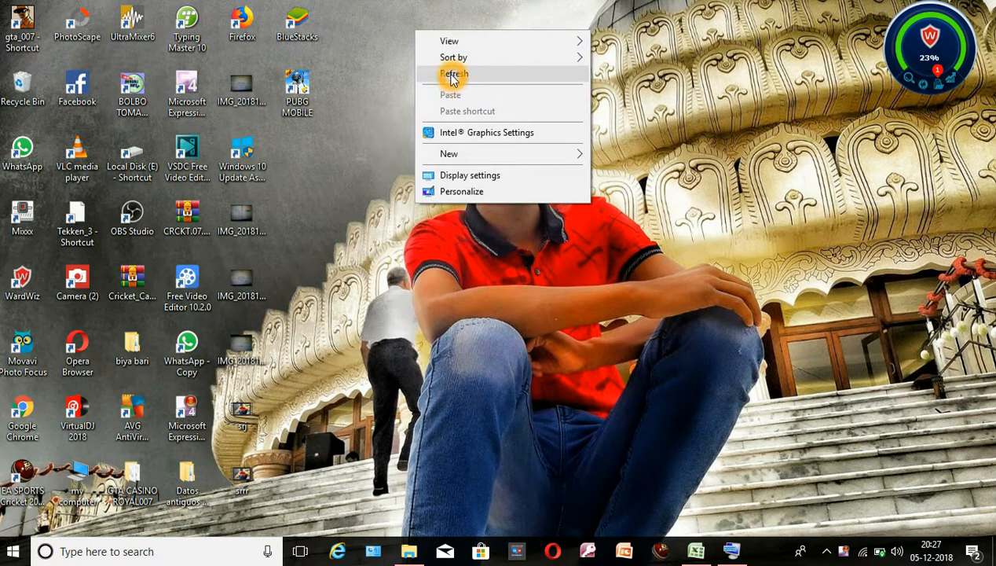
right_click(418, 63)
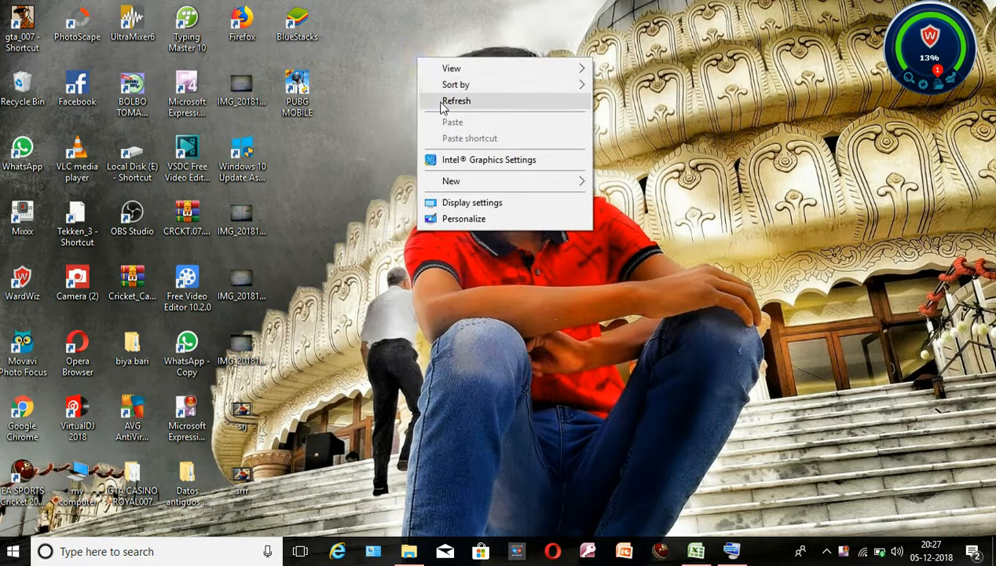
click(432, 107)
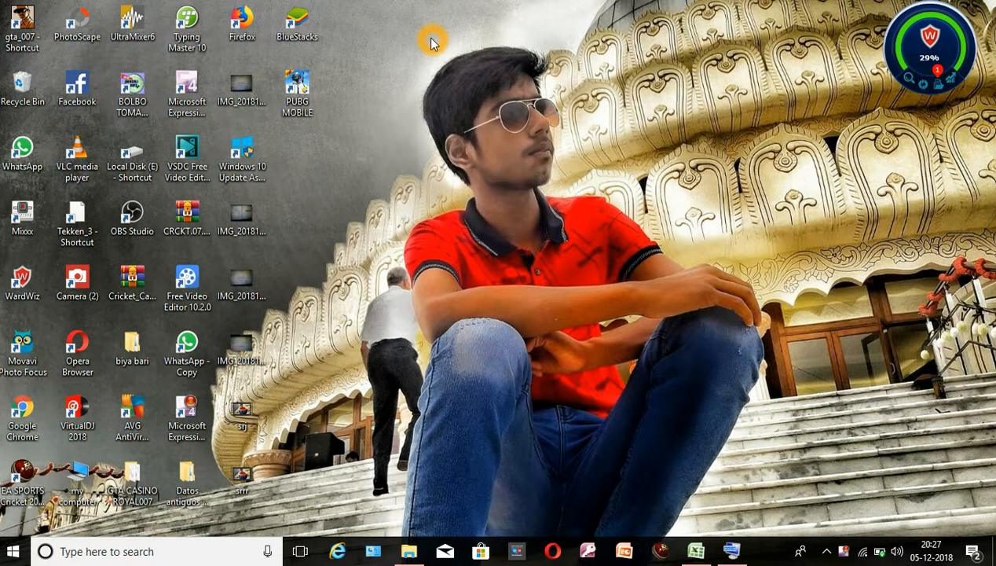
right_click(486, 47)
click(548, 100)
right_click(414, 12)
click(465, 56)
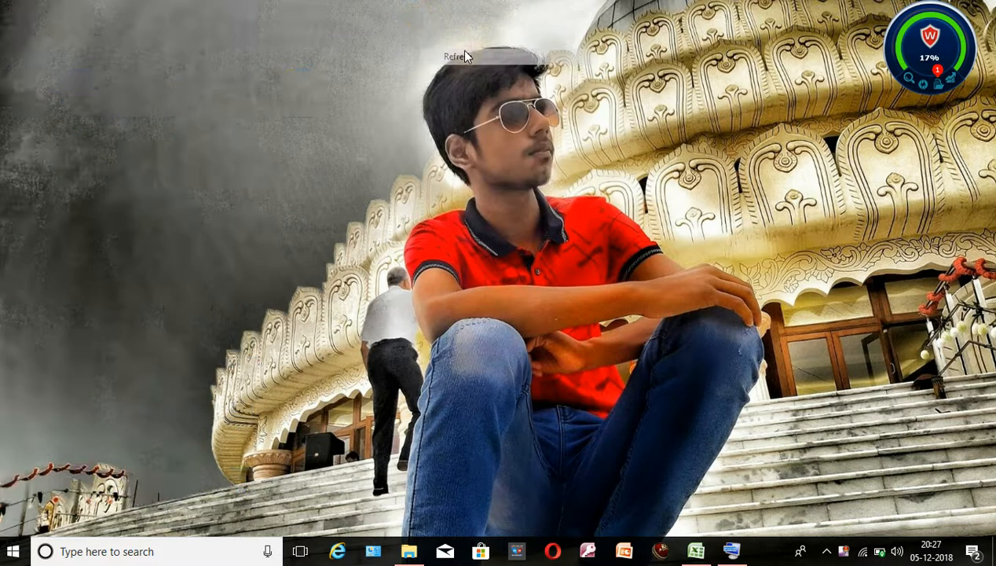
right_click(424, 21)
click(494, 66)
right_click(398, 30)
click(426, 71)
right_click(422, 34)
click(459, 74)
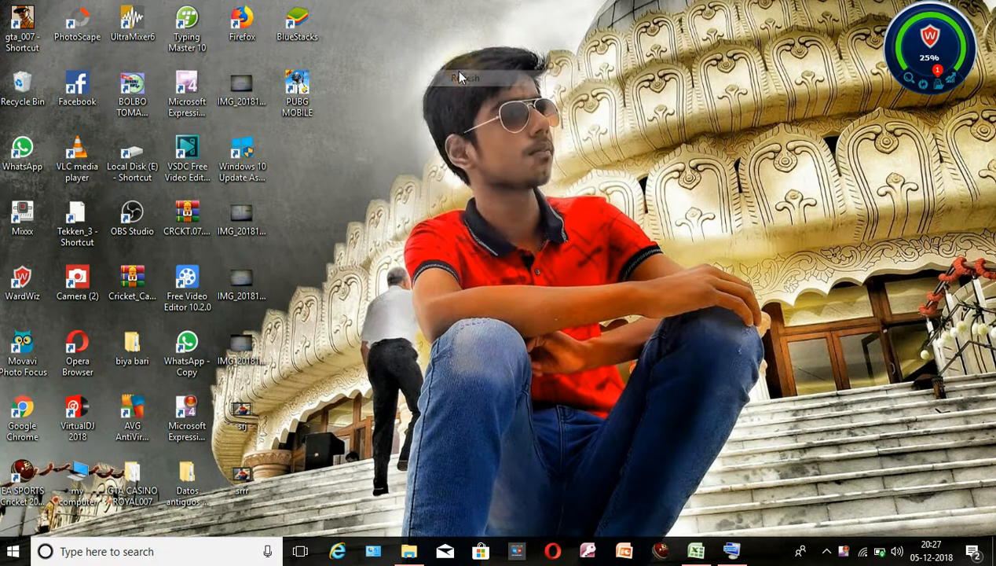
right_click(440, 35)
click(471, 82)
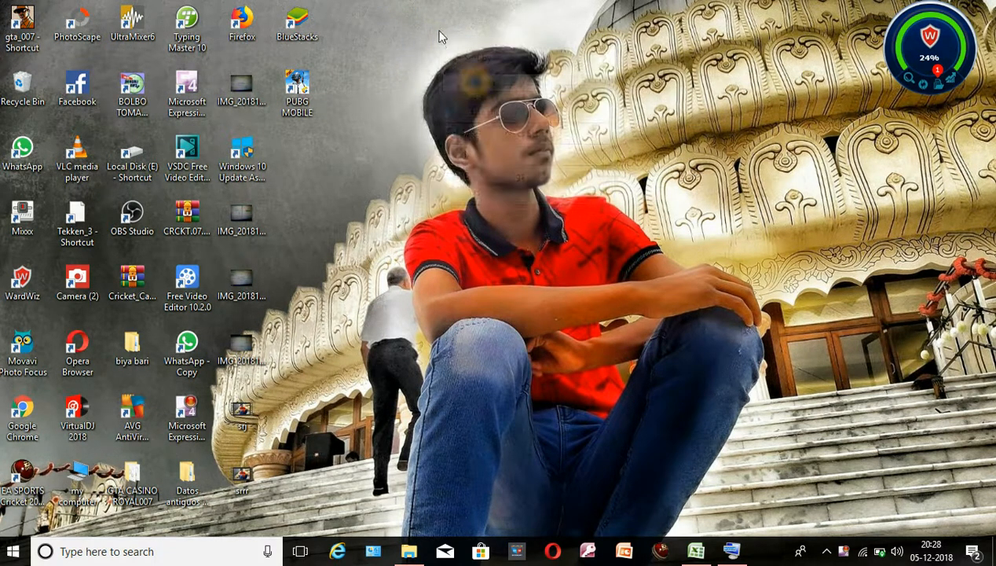
right_click(425, 29)
click(473, 73)
right_click(424, 29)
click(456, 74)
right_click(442, 46)
click(481, 92)
right_click(396, 49)
click(437, 92)
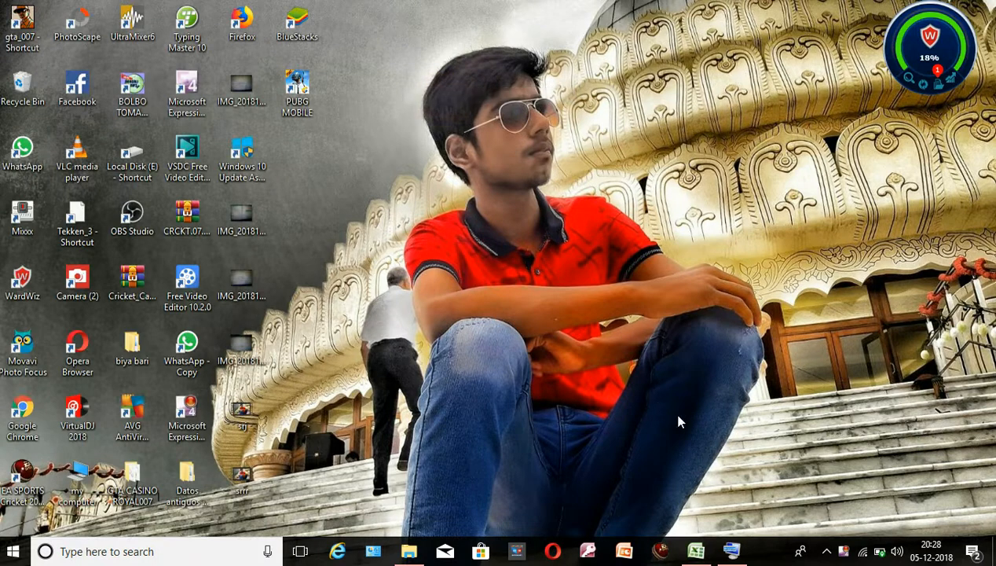
Step: Switch to the sp workbook in Excel and calculate dove's sales in D3 with the formula =B3*C3
click(696, 551)
click(746, 68)
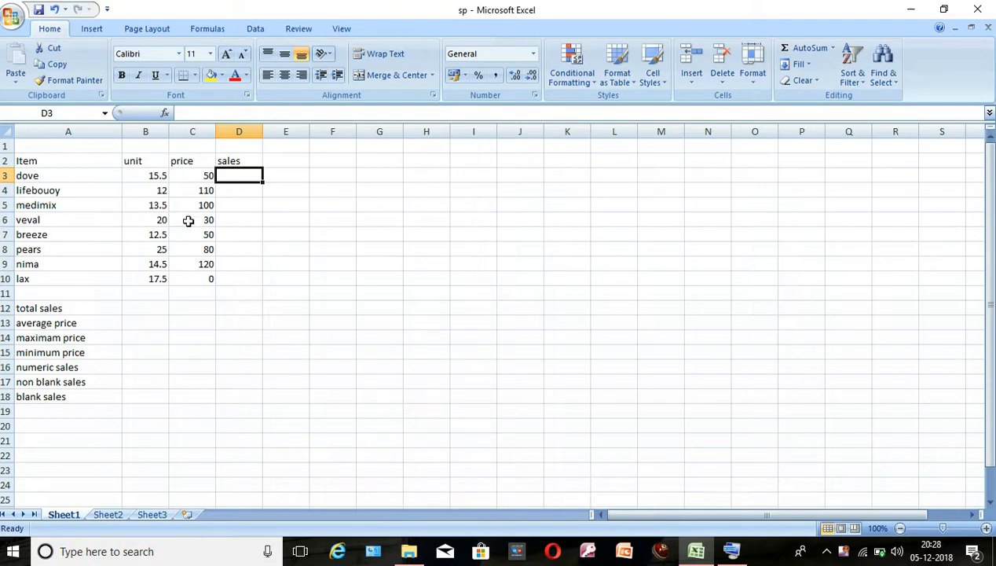
click(239, 175)
text(=)
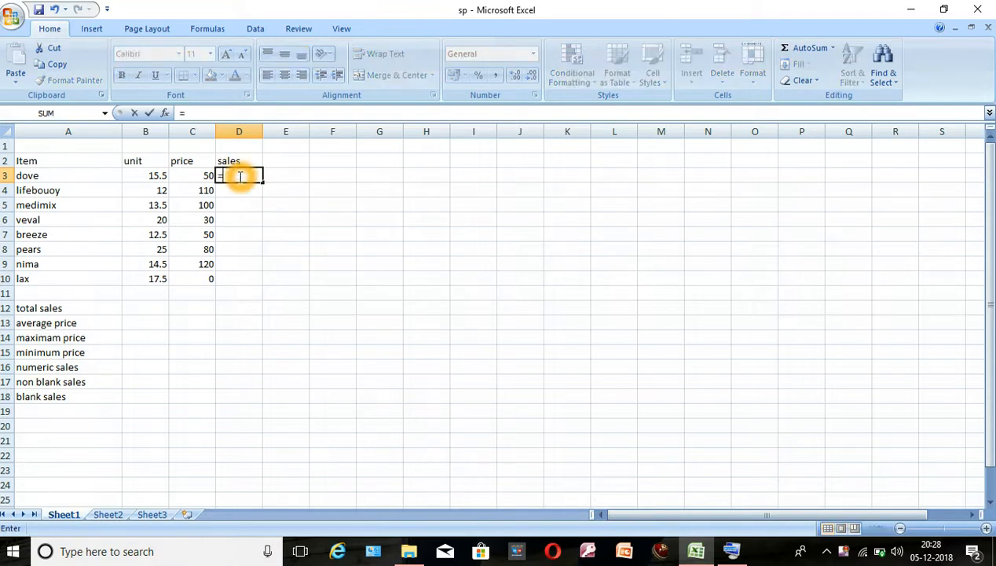
click(146, 174)
text(*)
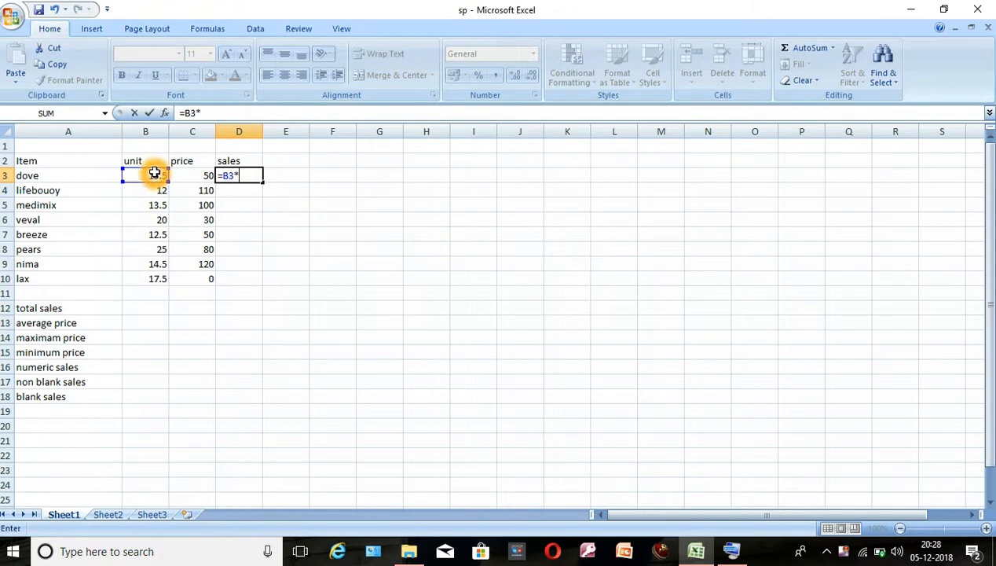
click(191, 175)
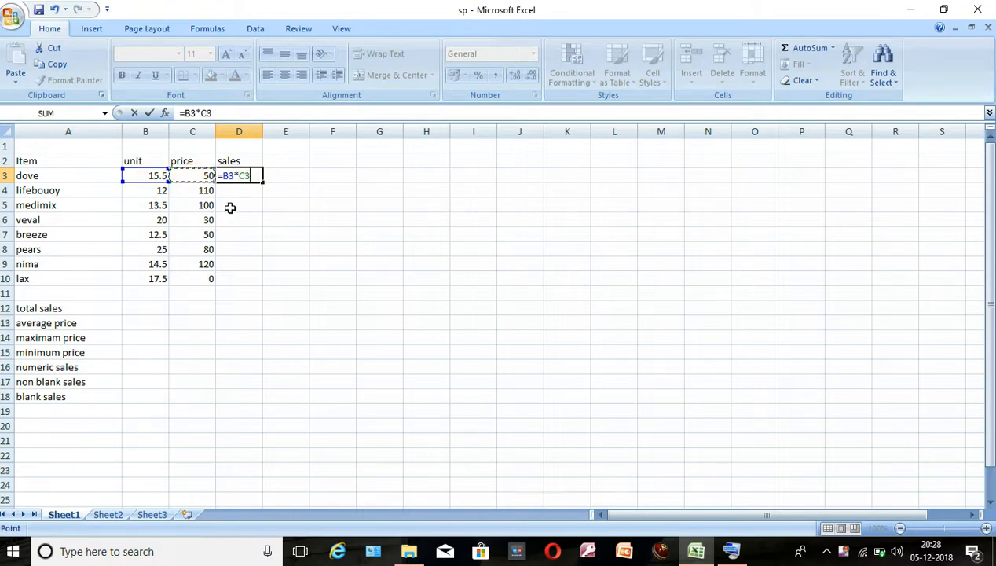
key(Return)
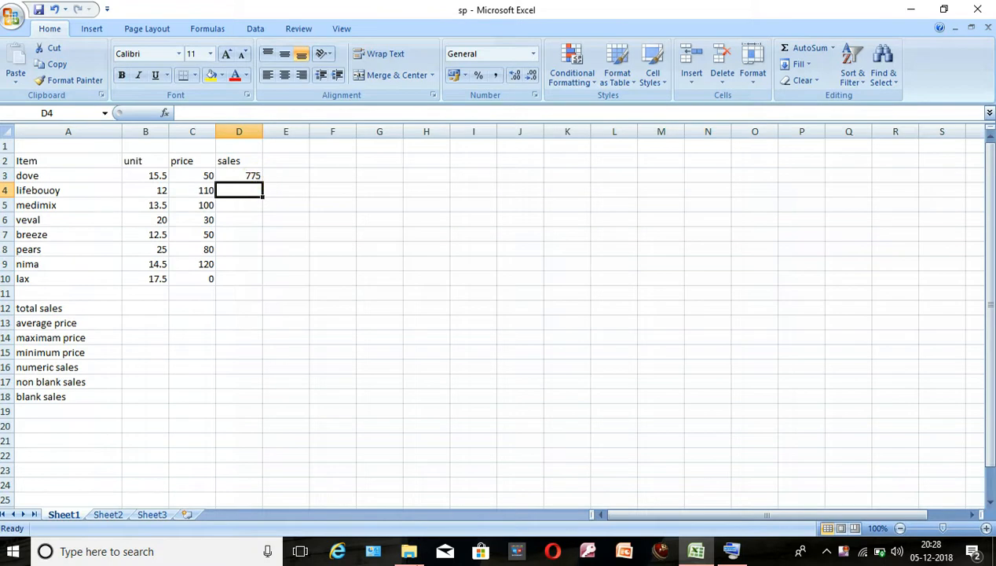
Step: Calculate lifebouoy's sales in D4 with =B4*C4, entered through the On-Screen Keyboard, and put the keyboard away
click(730, 555)
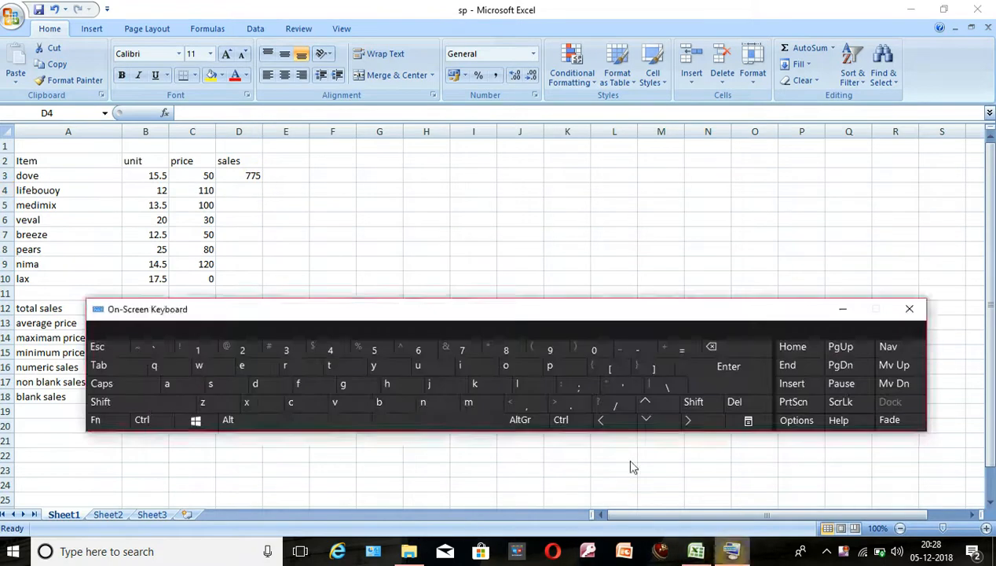
click(681, 347)
click(154, 191)
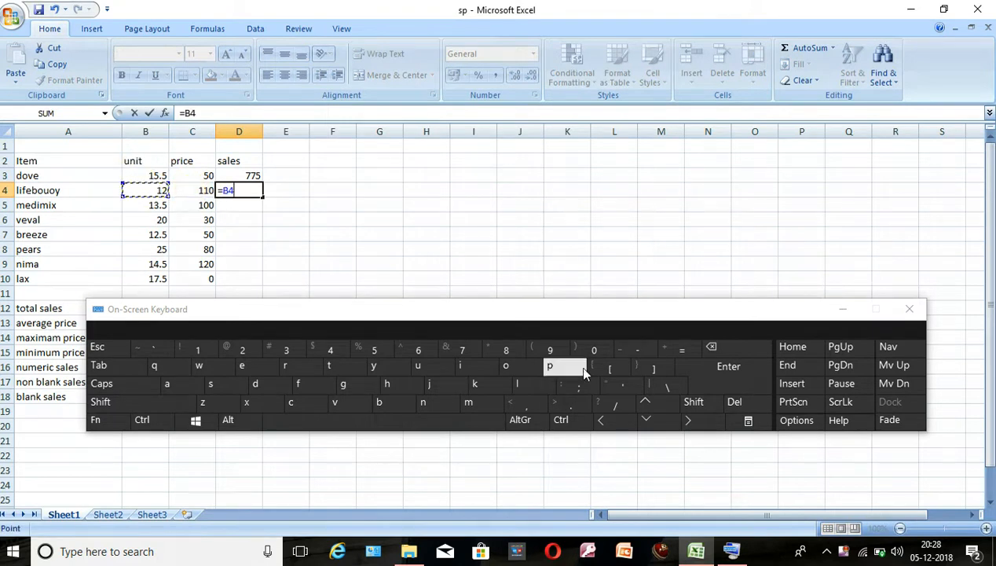
click(691, 402)
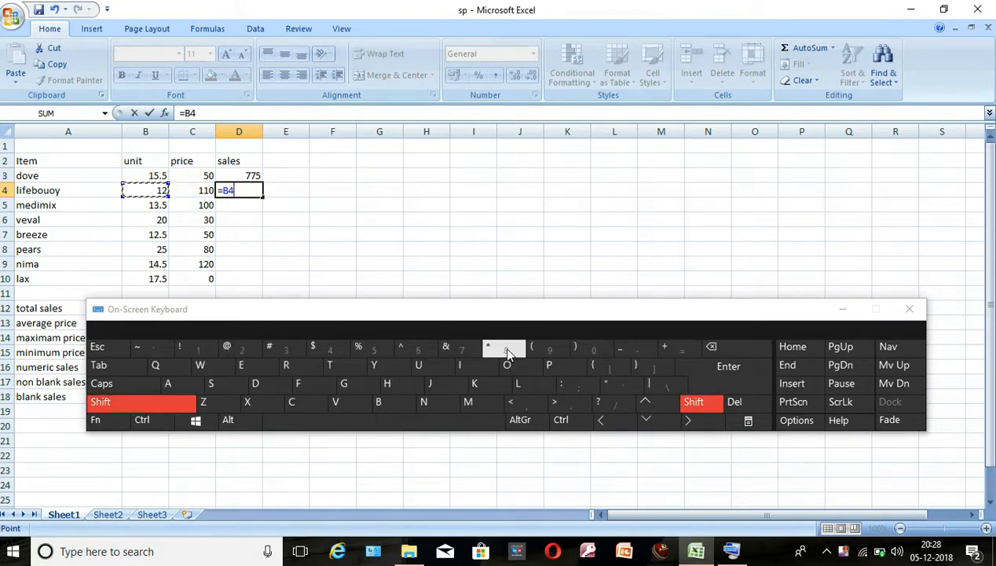
click(506, 347)
click(204, 190)
click(205, 190)
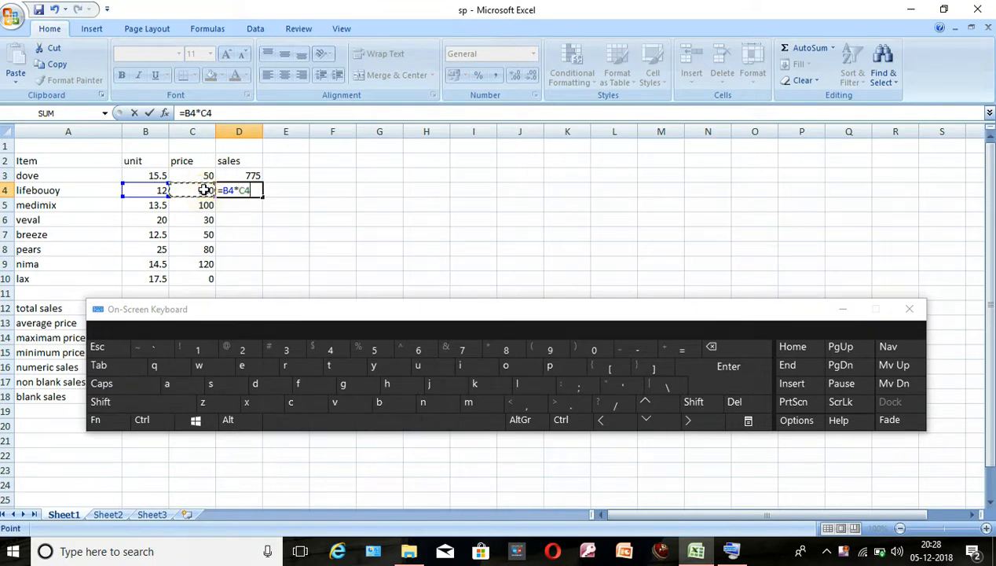
click(702, 367)
click(841, 309)
Step: Calculate medimix's sales in D5 by multiplying its unit and price with =B5*C5
click(244, 205)
text(=)
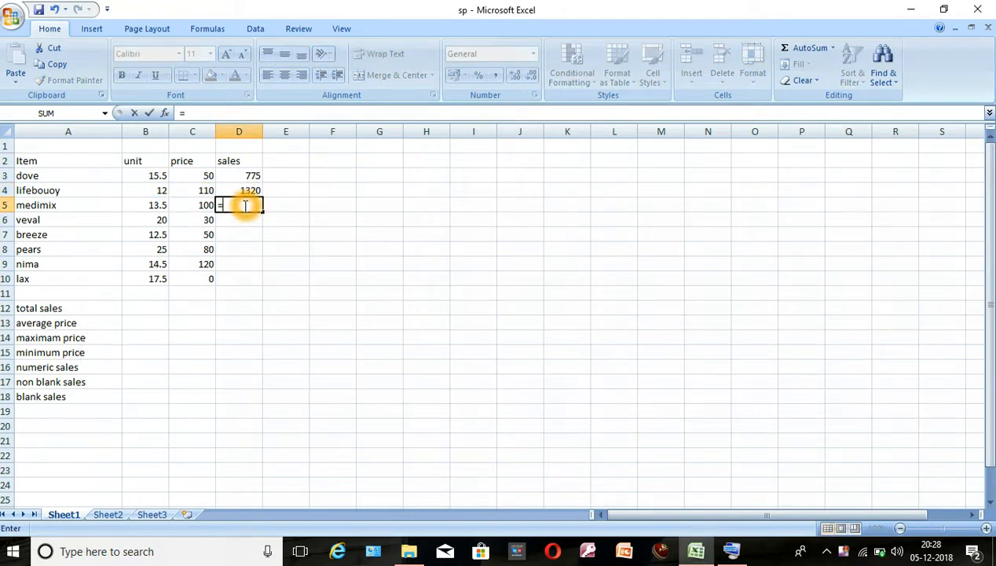
click(148, 203)
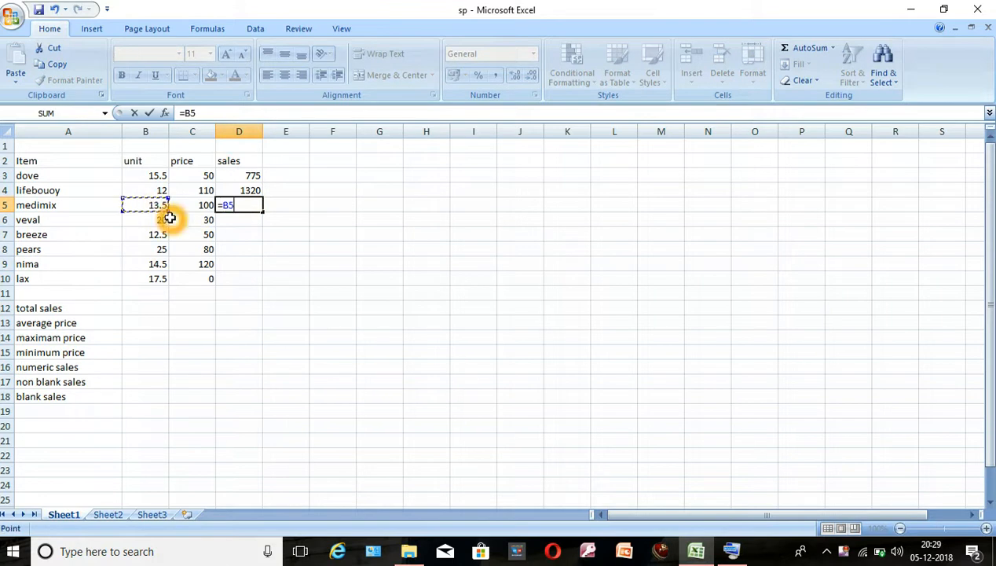
text(*)
click(197, 203)
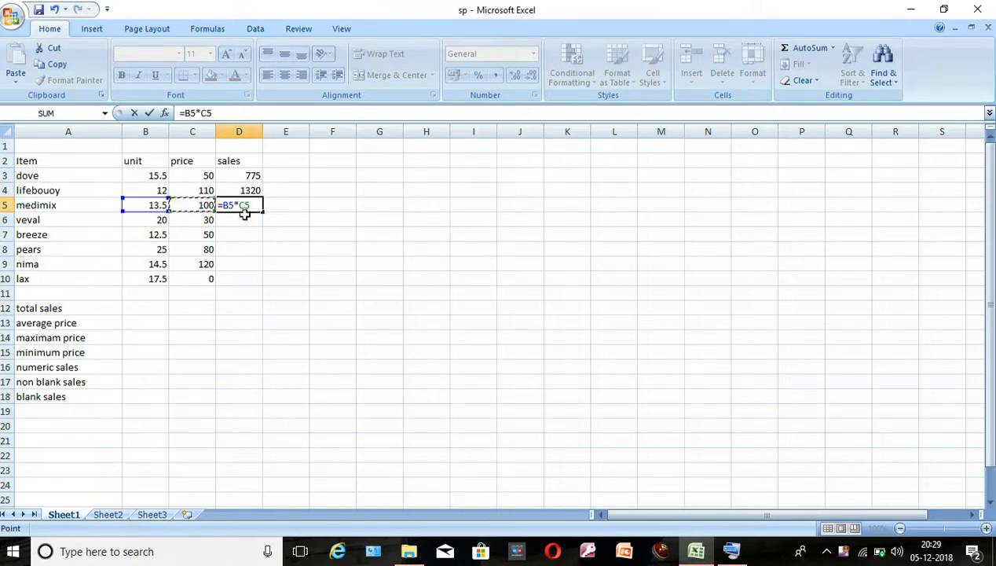
key(Return)
Step: Calculate veval's sales in D6 by multiplying its unit and price with =B6*C6
click(240, 216)
text(=)
click(160, 222)
text(*)
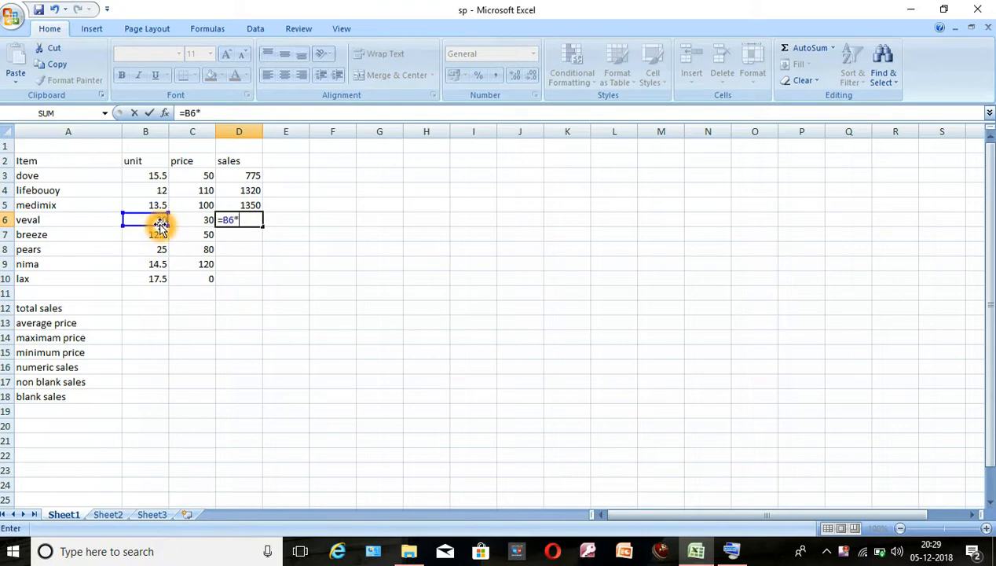
click(187, 221)
key(Return)
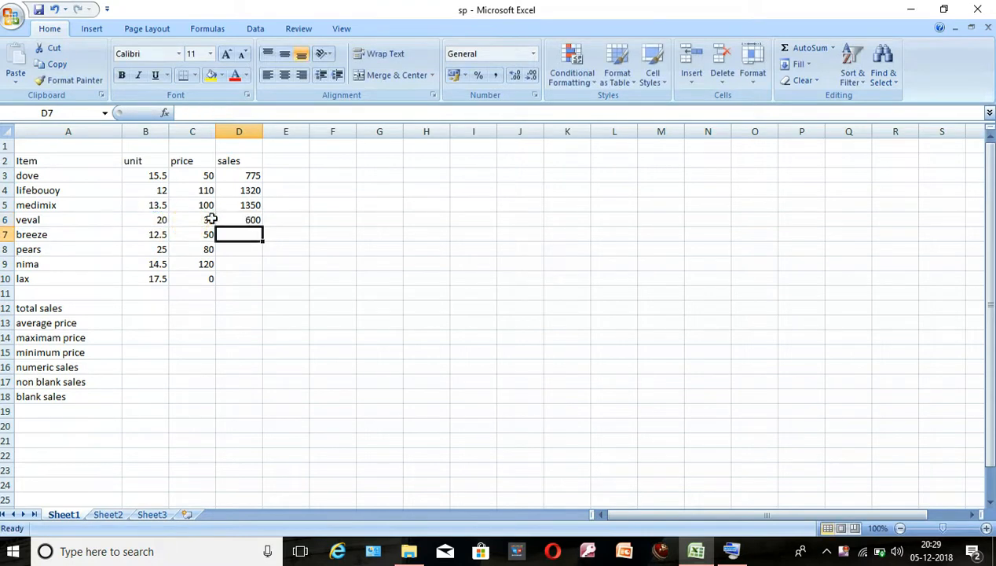
Step: Calculate breeze's sales in D7 by multiplying its unit and price with =B7*C7
text(=)
click(165, 234)
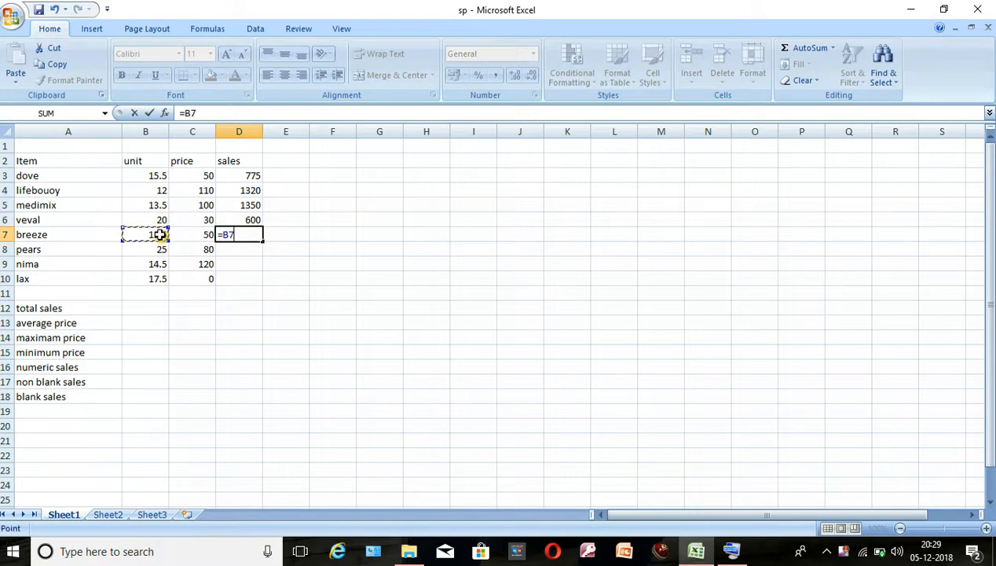
text(*)
click(198, 234)
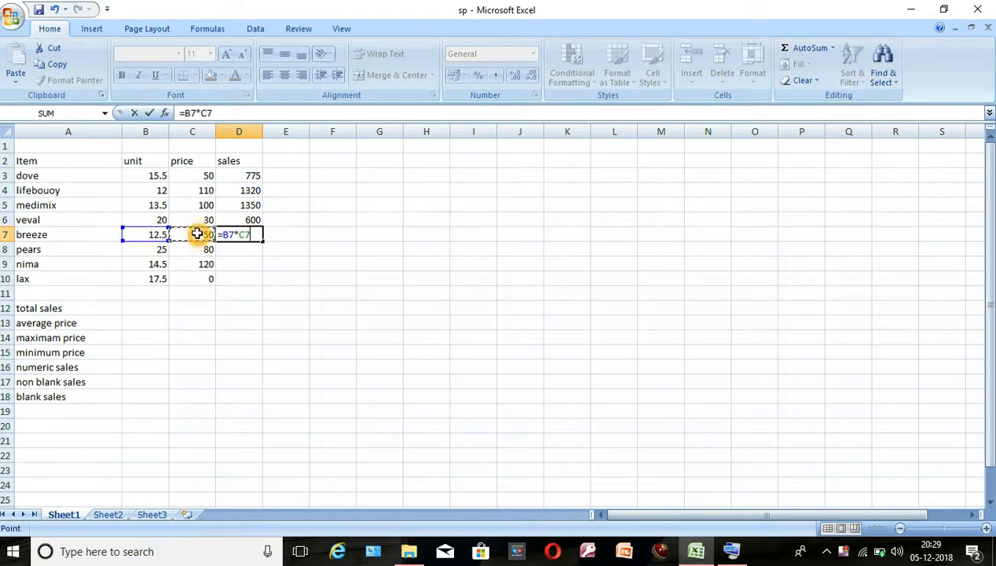
key(Return)
Step: Calculate pears' sales in D8 by multiplying its unit and price with =B8*C8
text(=)
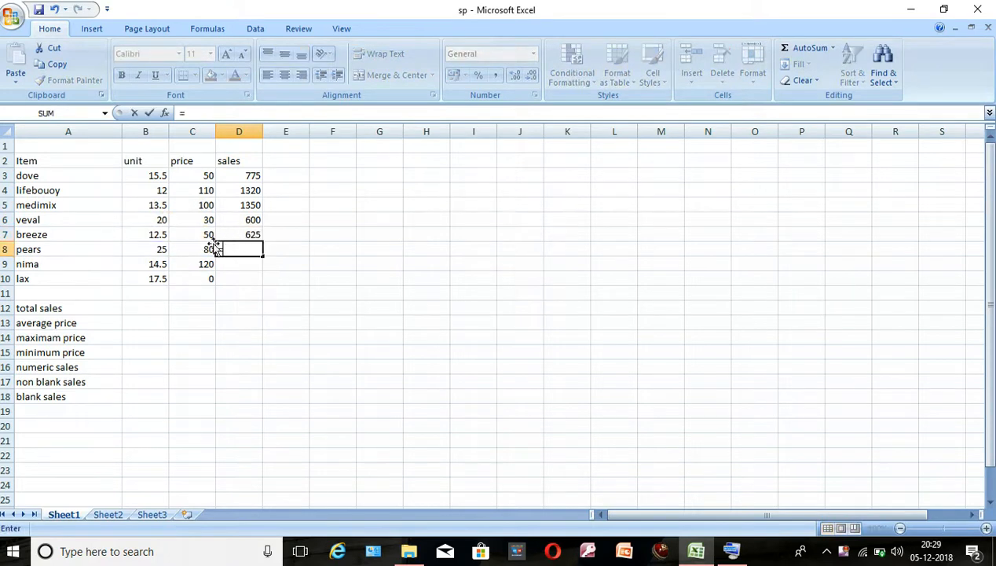
click(163, 250)
text(*)
click(195, 249)
key(Return)
Step: Calculate nima's sales in D9 by multiplying its unit and price with =B9*C9
click(144, 264)
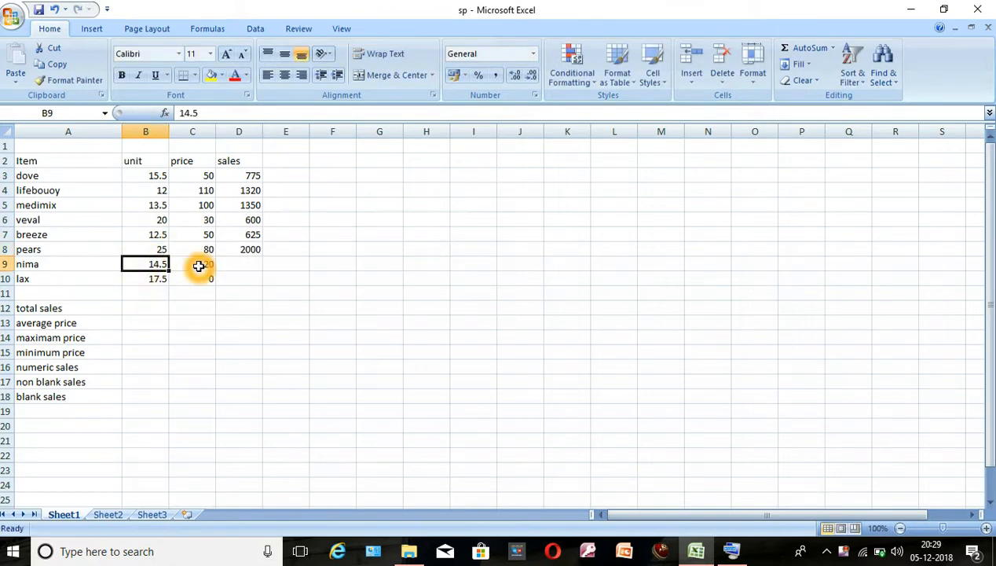
click(236, 264)
text(=)
click(152, 263)
text(*)
click(196, 265)
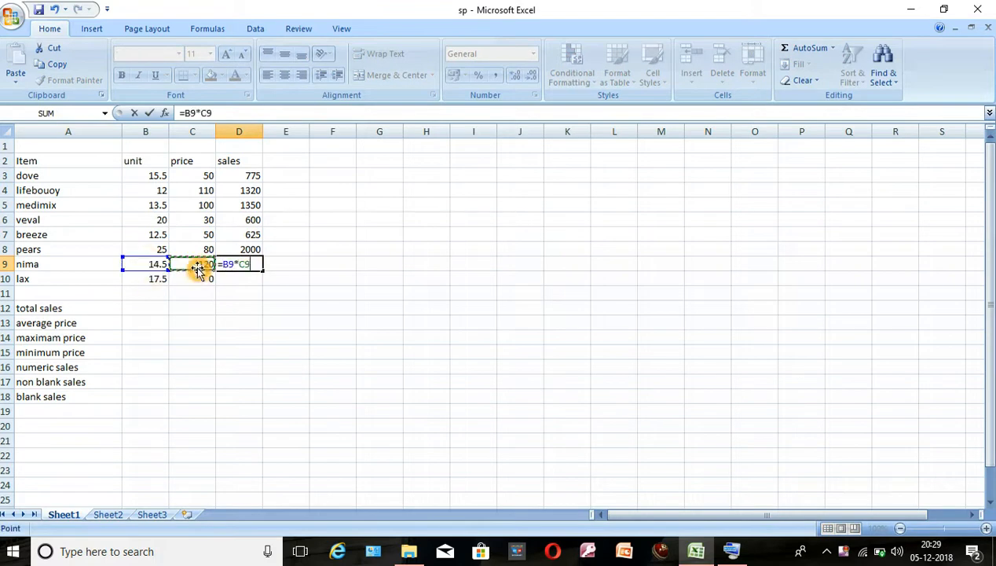
key(Return)
Step: Calculate lax's sales in D10 by multiplying its unit and price with =B10*C10
click(156, 279)
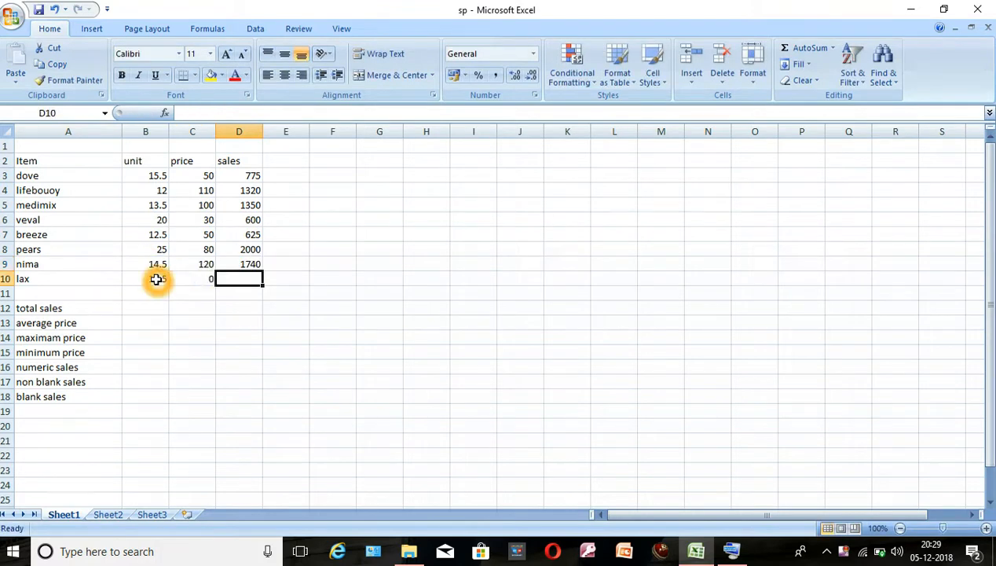
text(=)
click(166, 280)
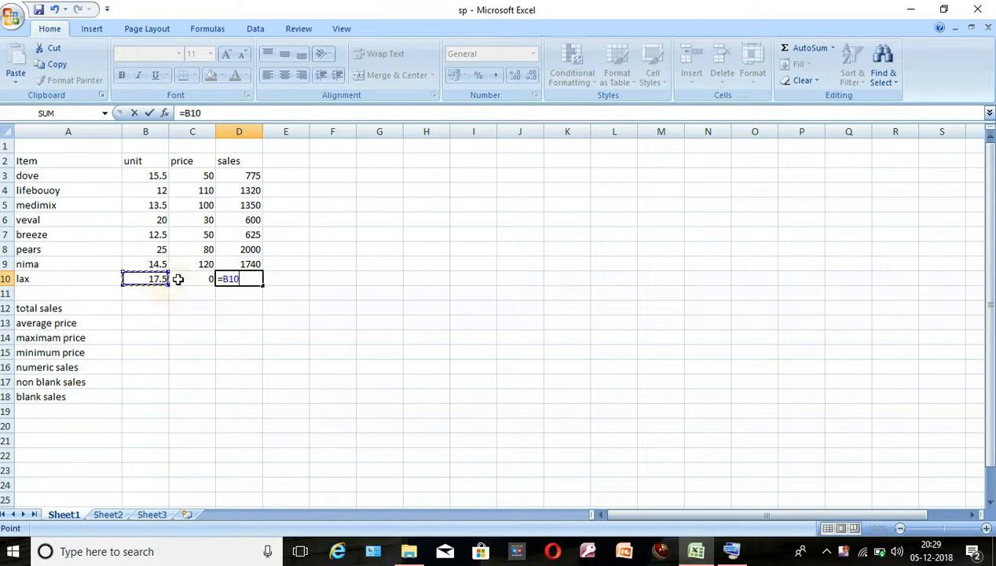
text(*)
click(186, 275)
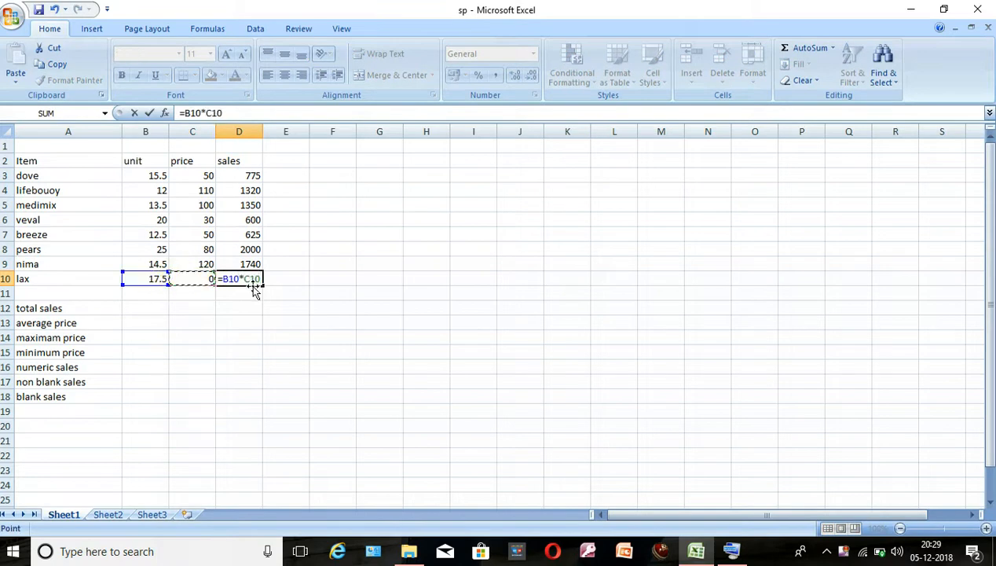
key(Return)
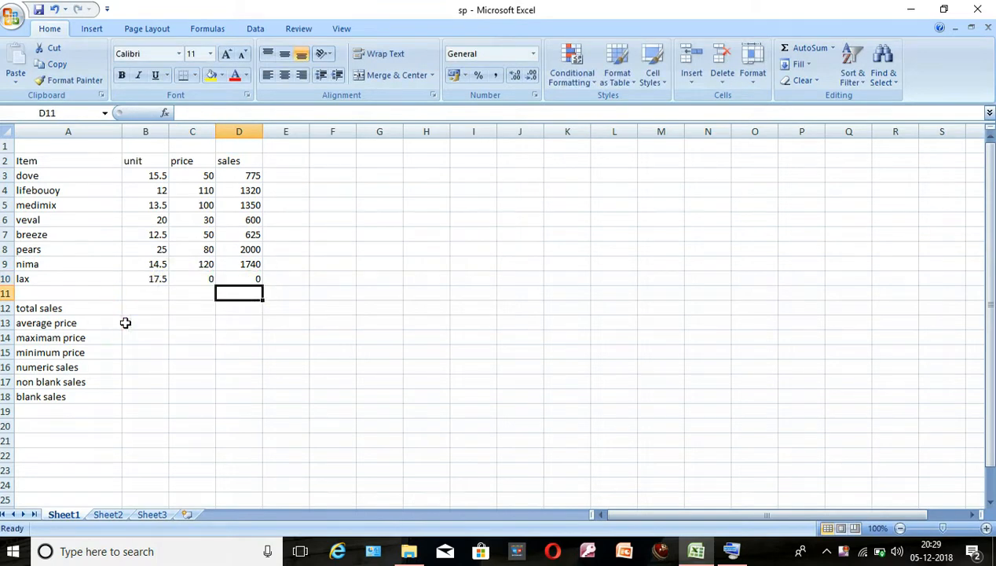
Step: Calculate the total sales in B12 by summing the sales column with =sum(D2:D10)
click(158, 311)
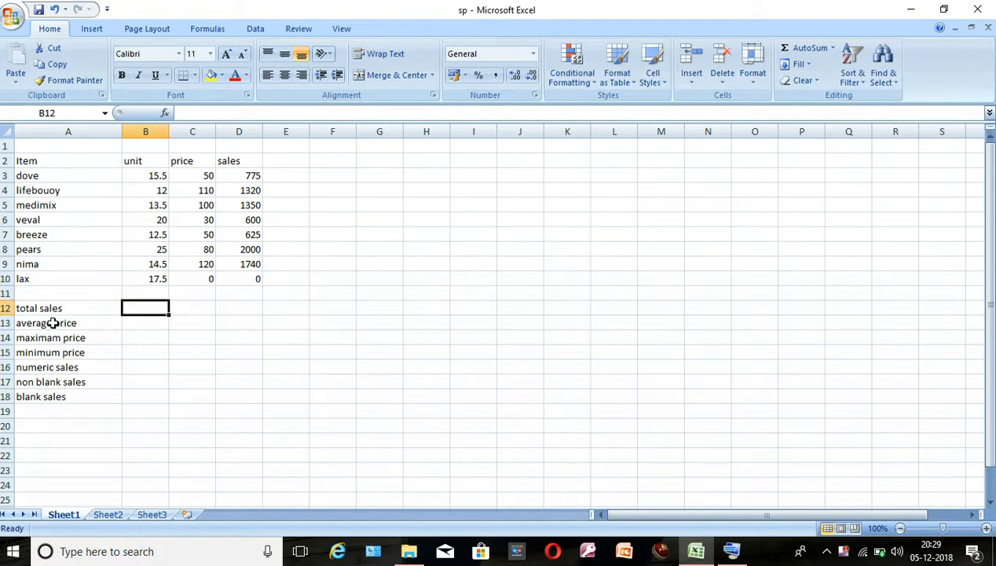
text(=)
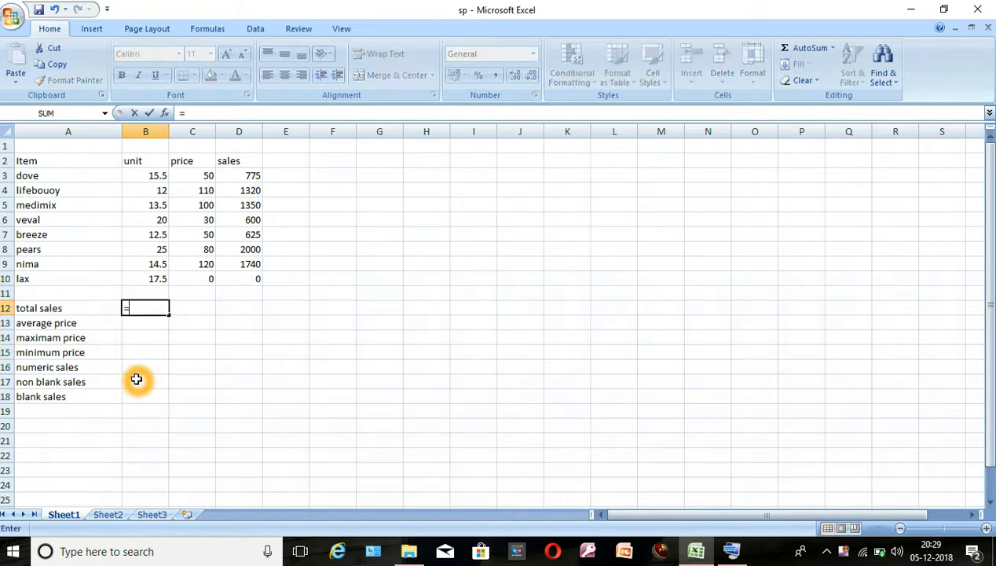
text(sum)
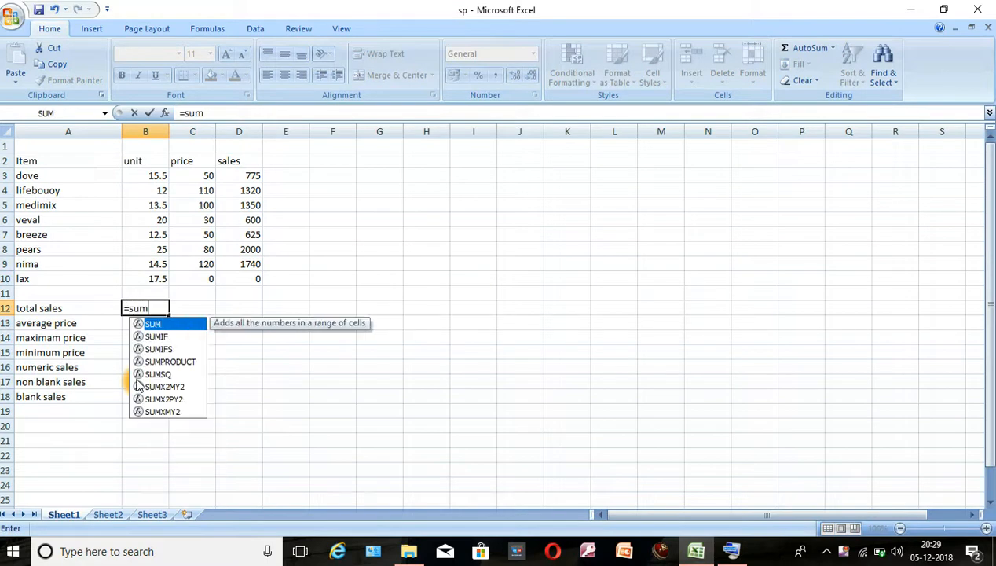
text(()
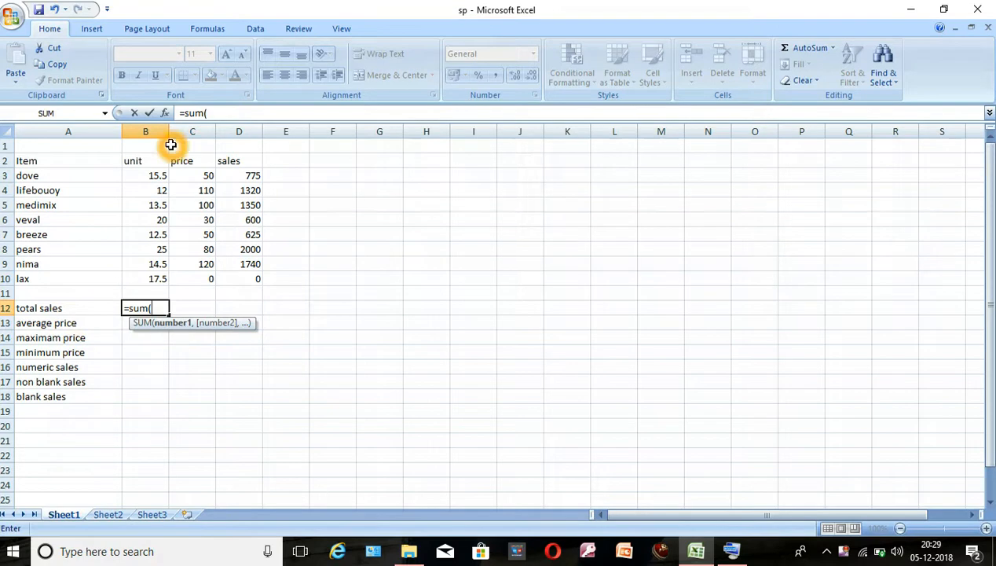
drag(229, 161, 253, 281)
text())
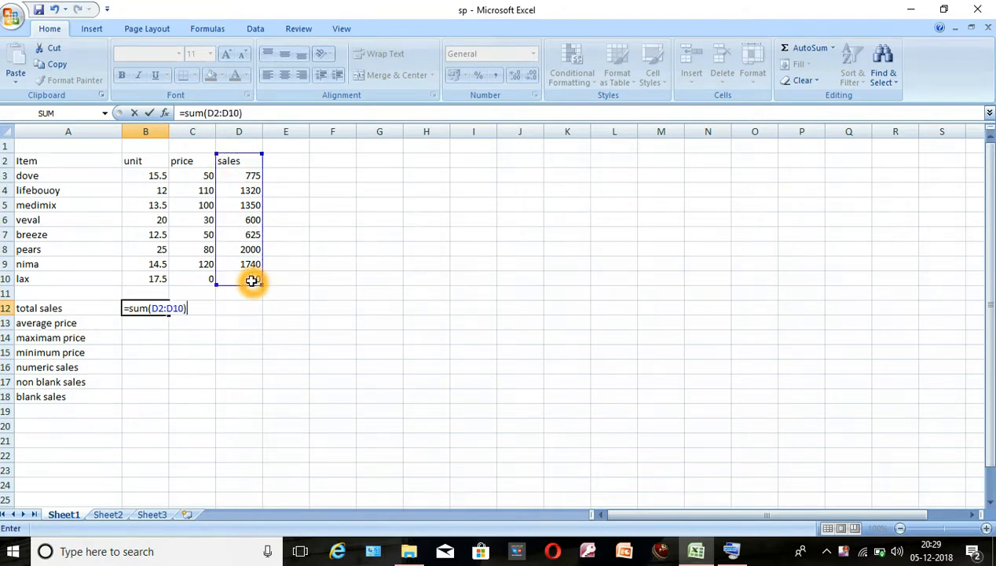
key(Return)
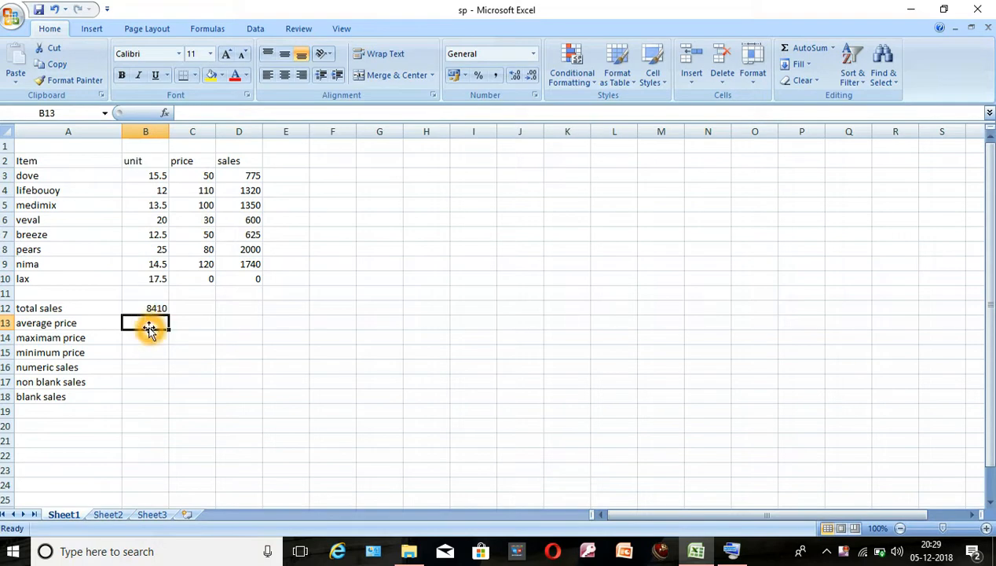
Step: Calculate the average price in B13 from the price column with =average(C2:C10)
text(=av)
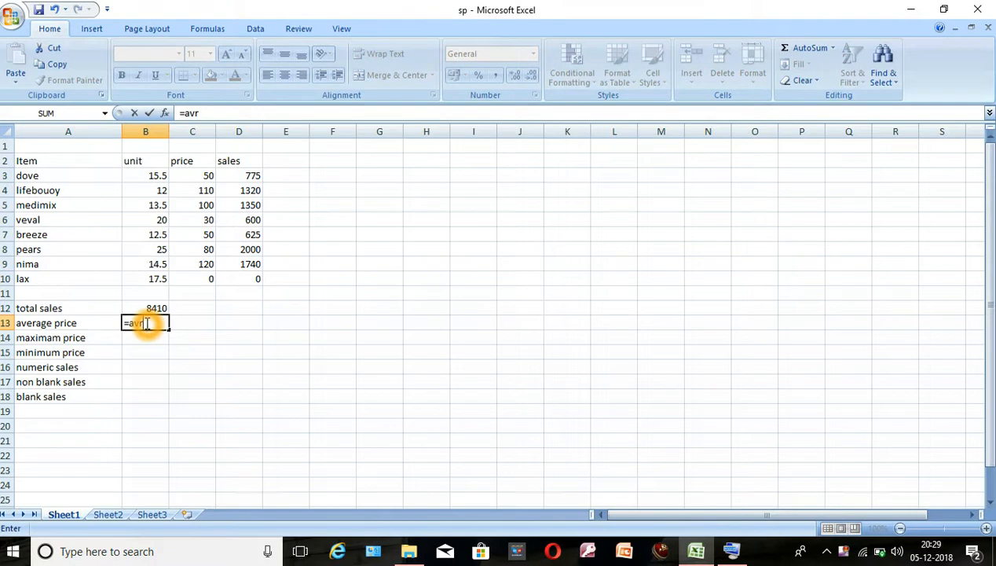
text(era)
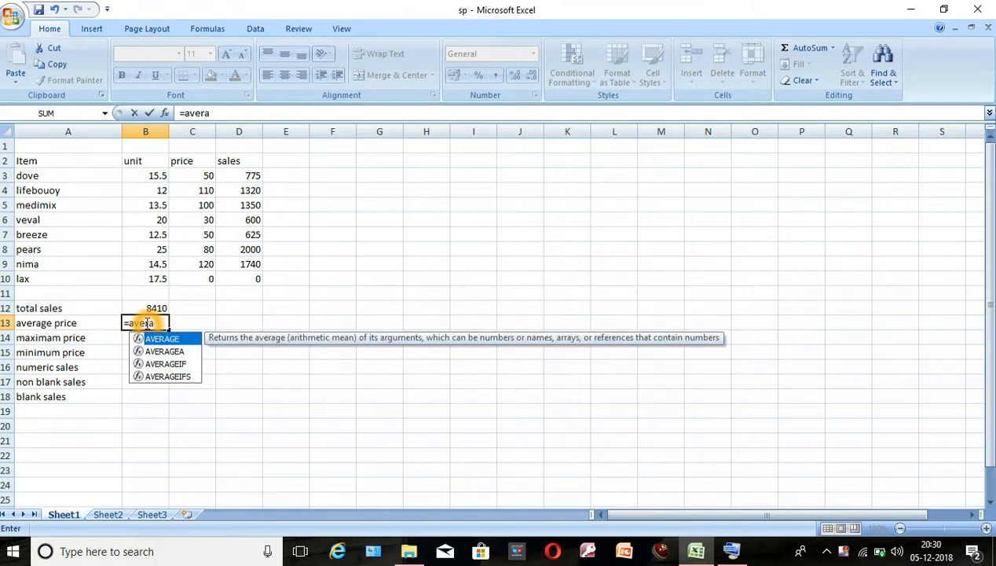
text(ge()
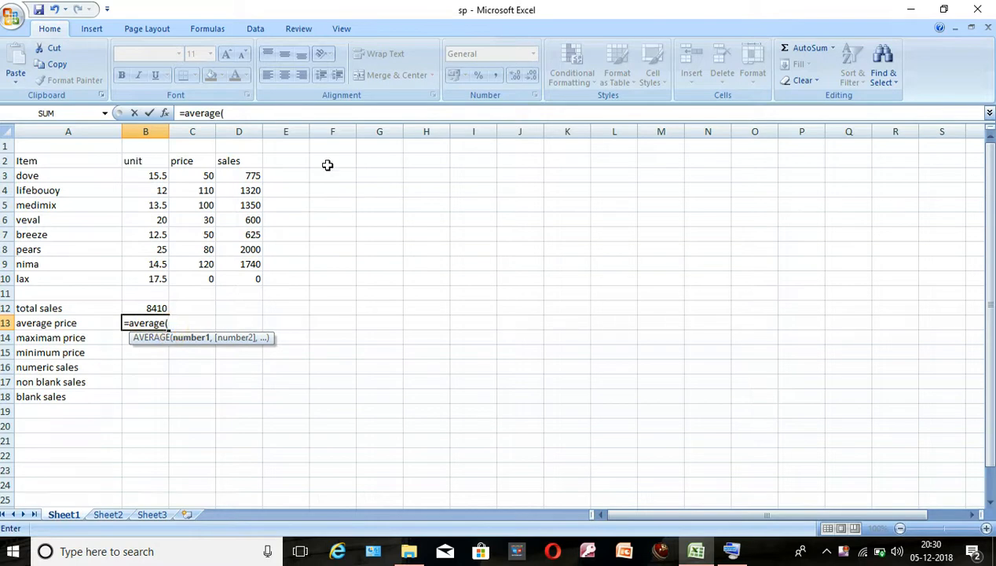
drag(195, 163, 193, 287)
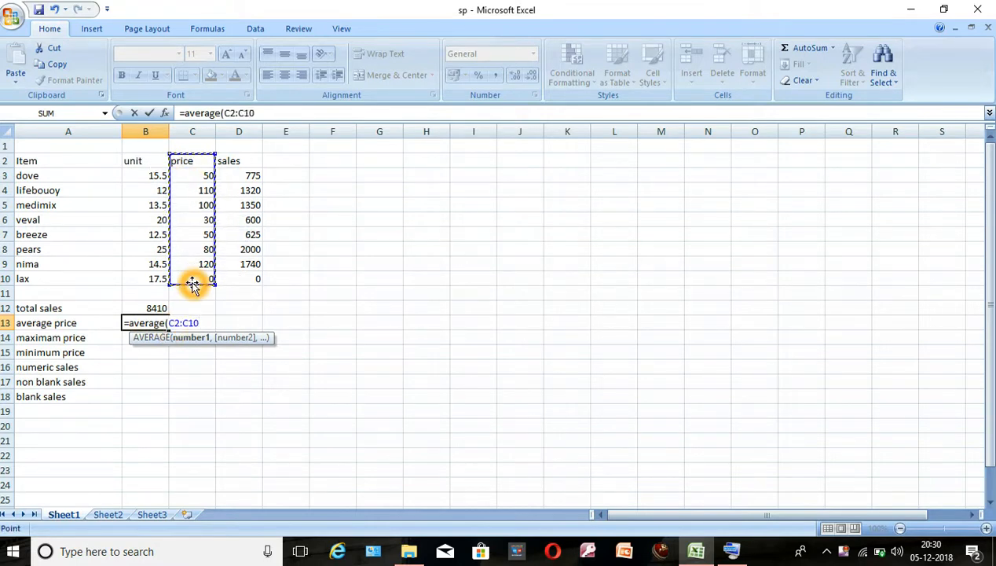
text())
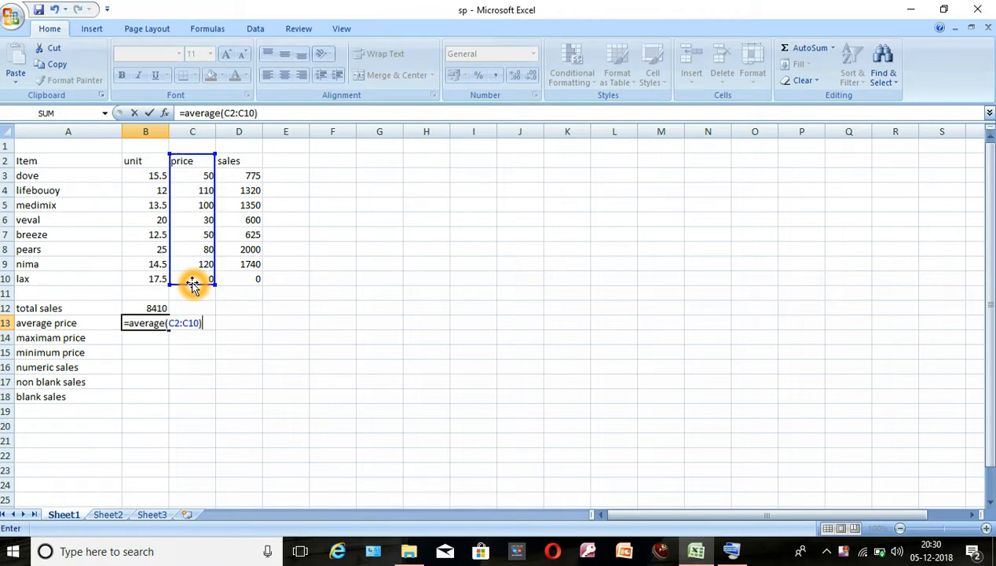
key(Return)
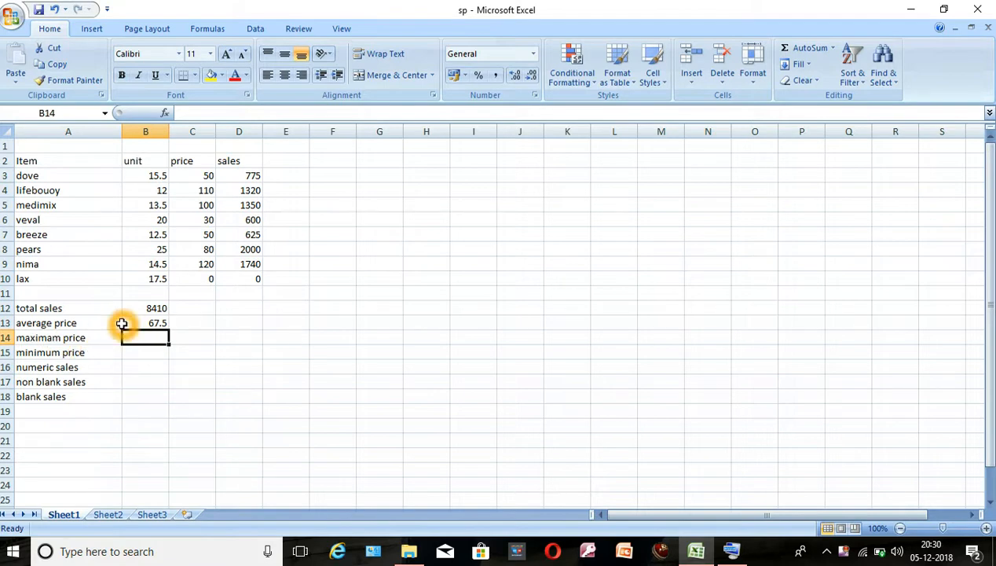
Step: Find the maximum price in B14 by applying the max function to the price column from its header through lax
text(=m)
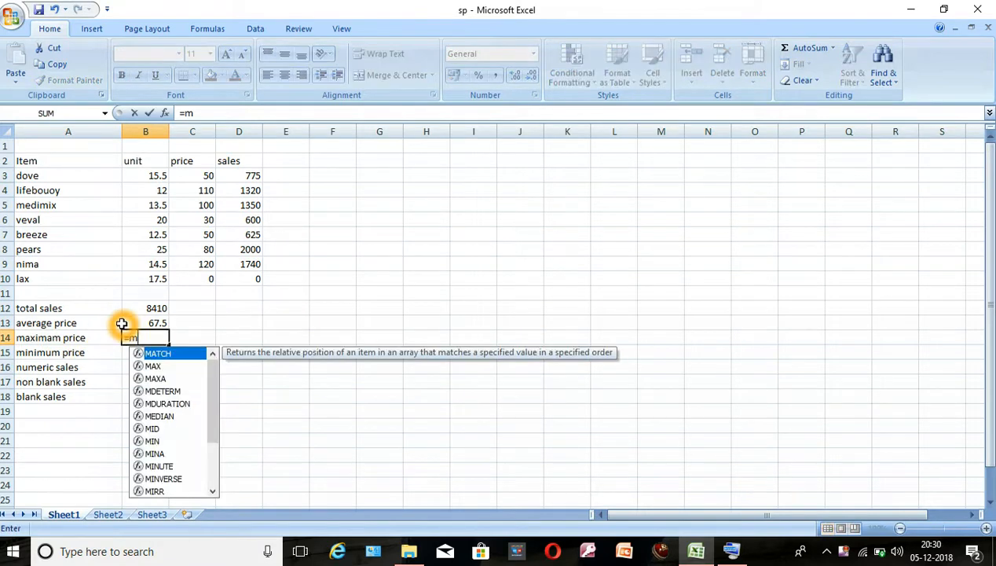
text(ax()
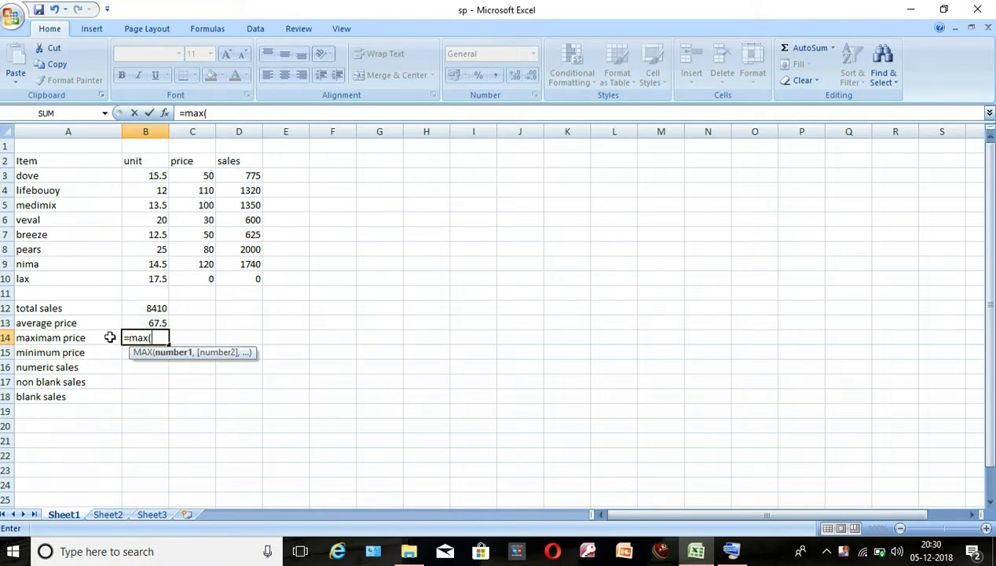
drag(173, 161, 205, 283)
text())
key(Return)
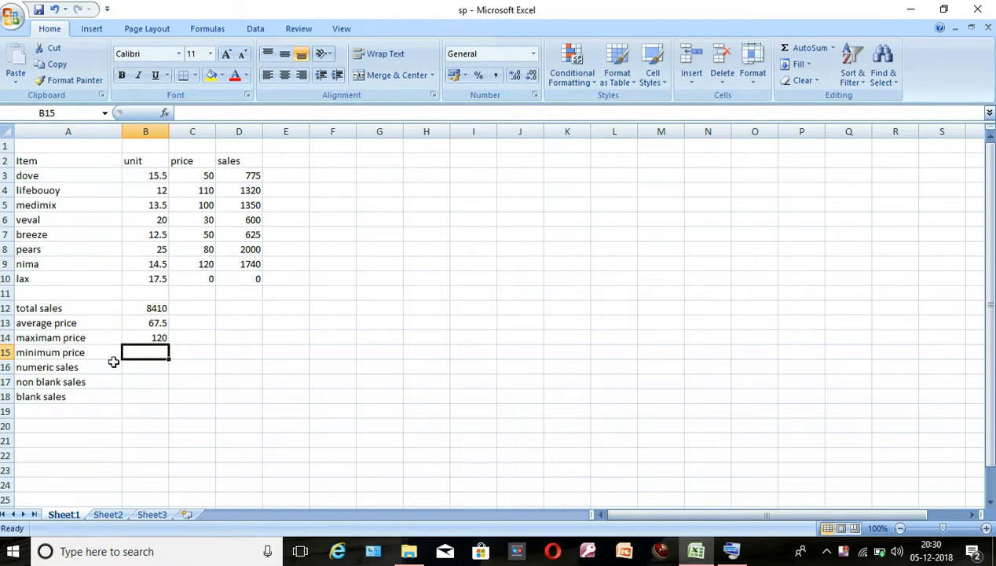
Step: Find the minimum price in B15 from the price column with =min(C2:C10)
text(=min)
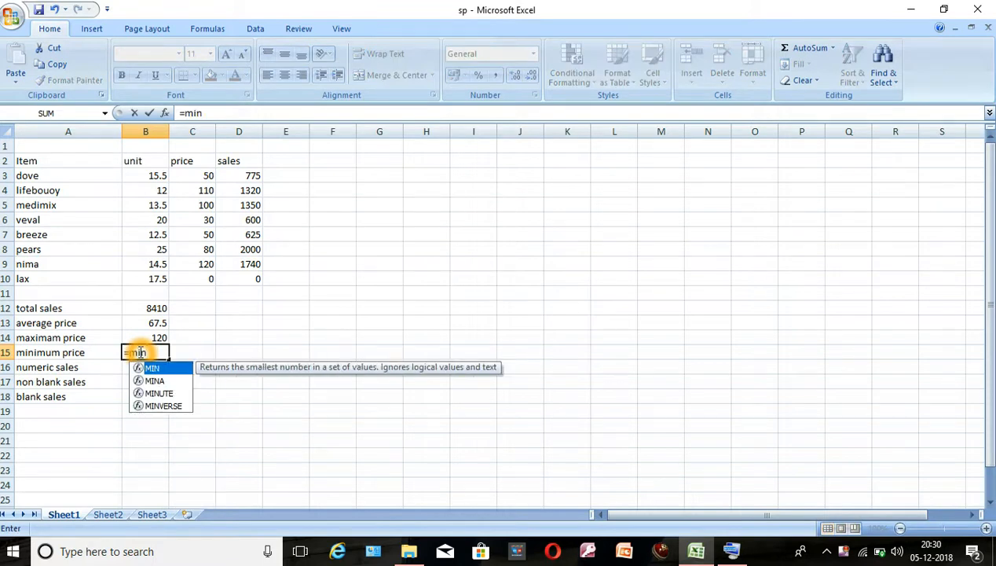
text(()
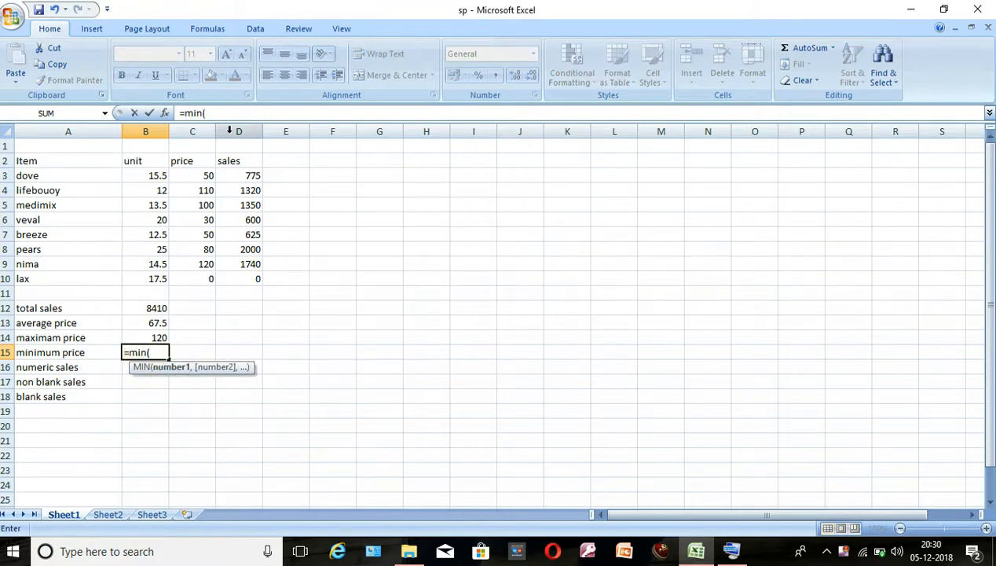
drag(186, 162, 203, 277)
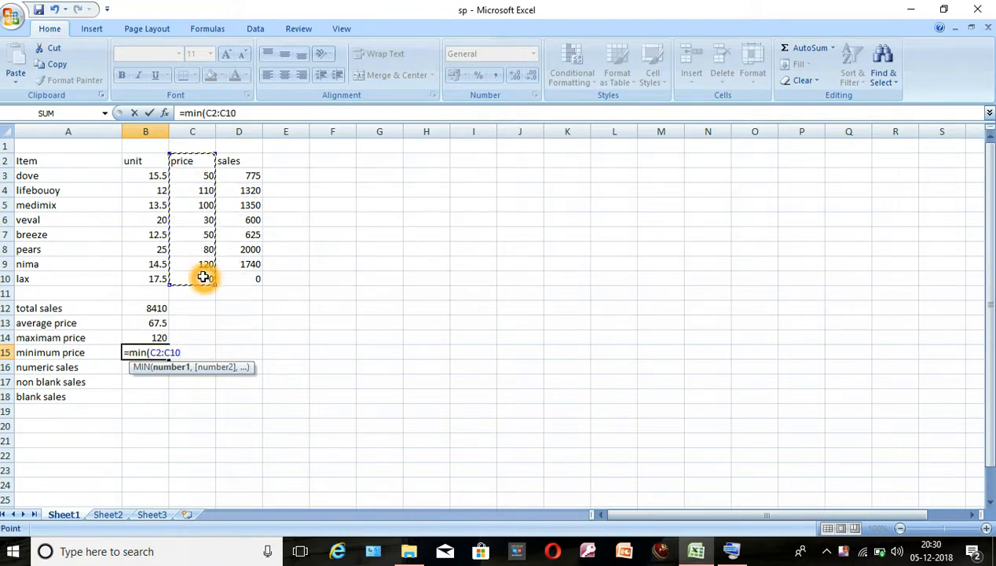
text())
key(Return)
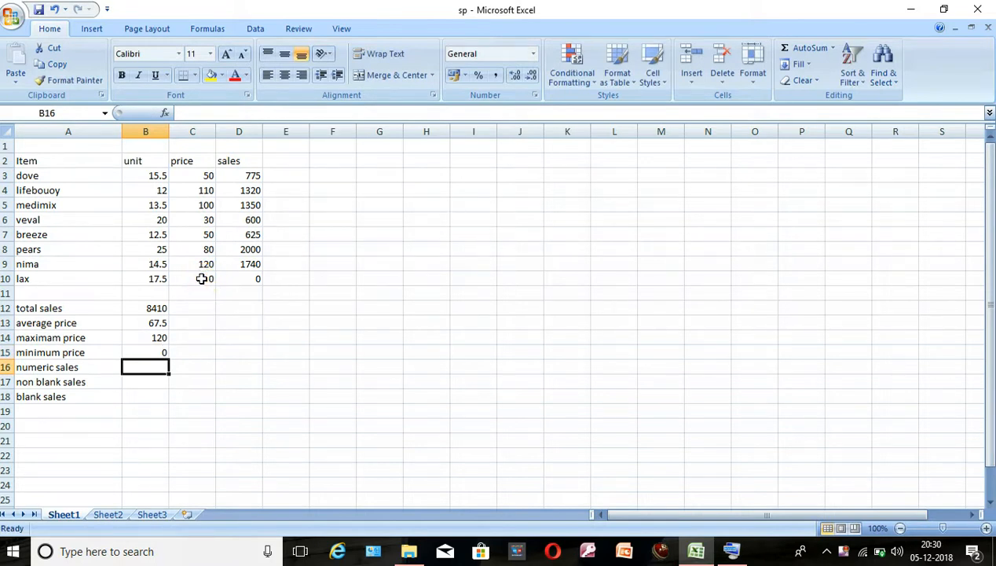
Step: Count the numeric sales entries in B16 with =count(D2:D10)
click(149, 368)
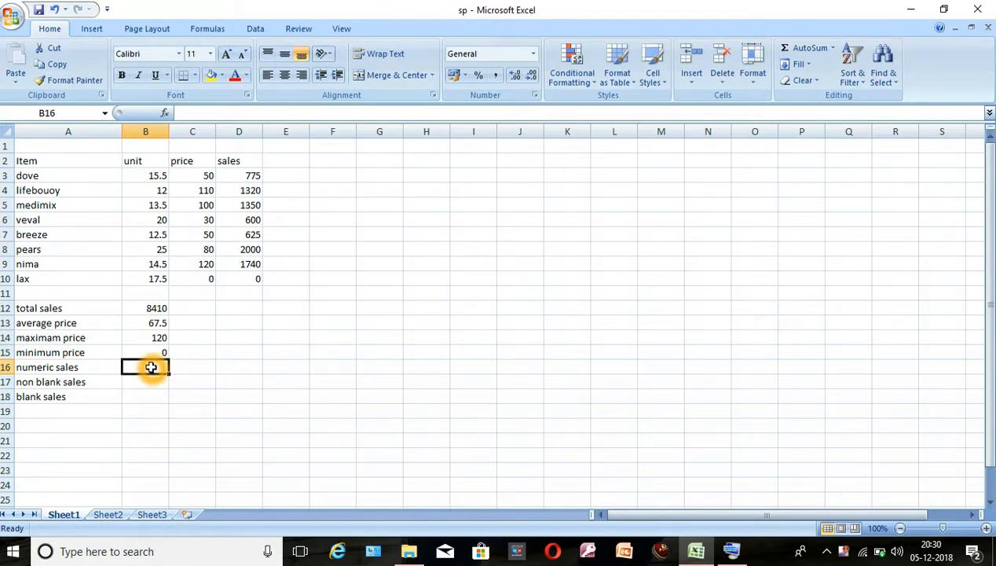
text(=c)
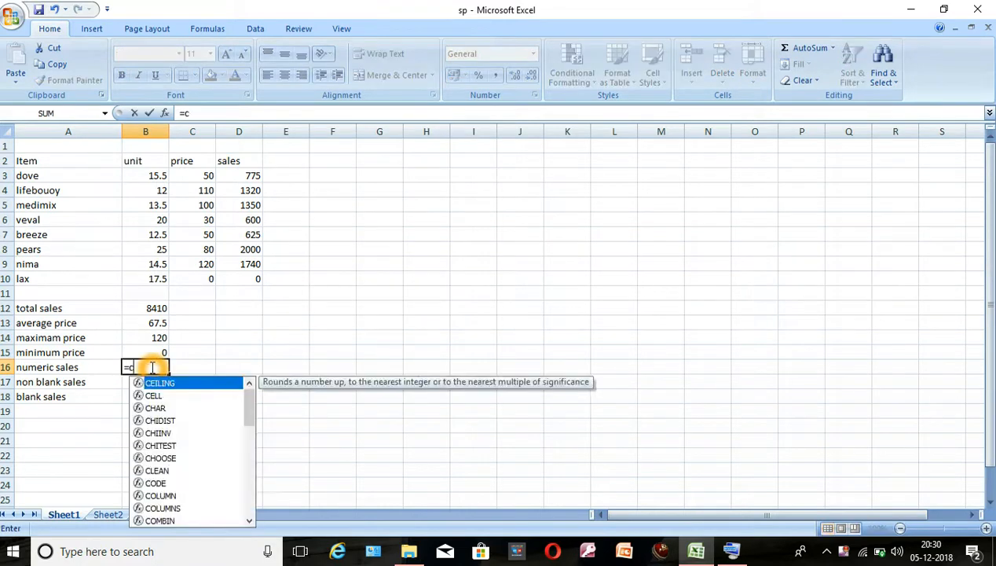
text(ount)
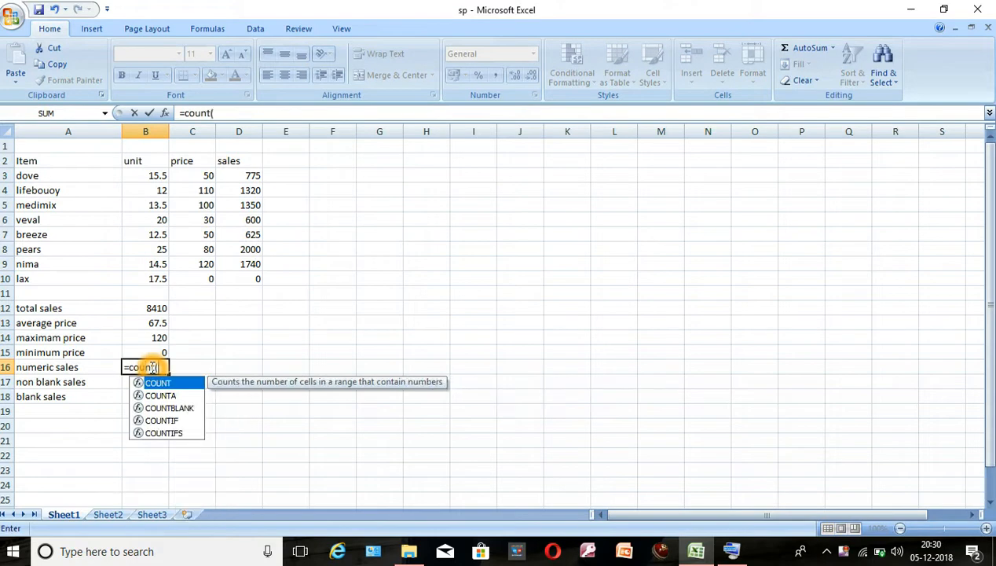
text(()
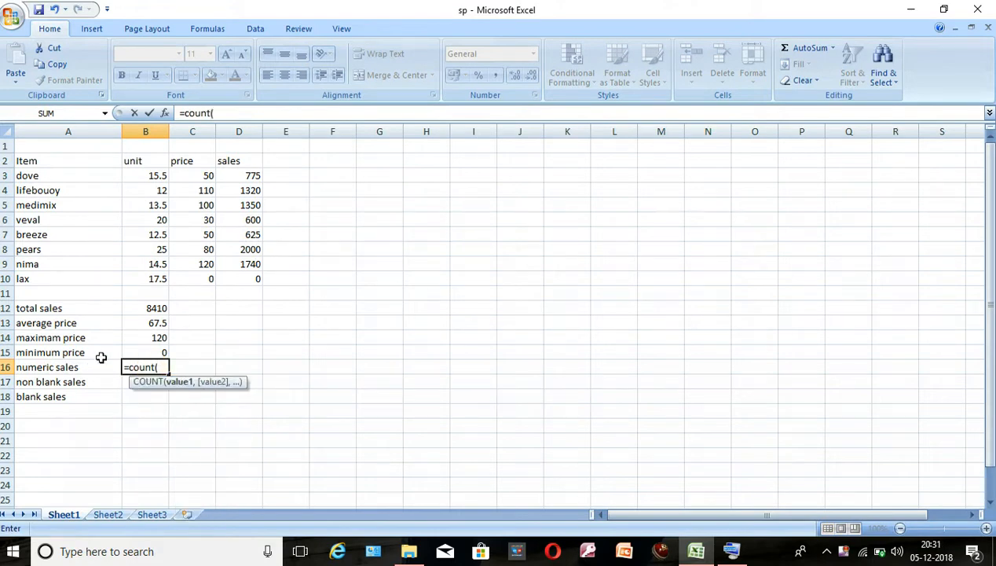
drag(246, 166, 246, 278)
text())
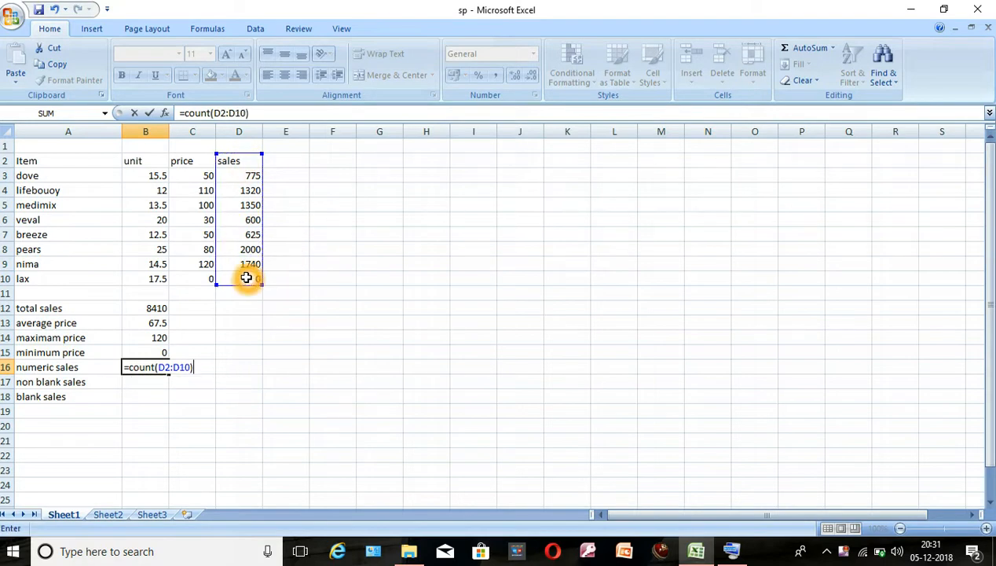
key(Return)
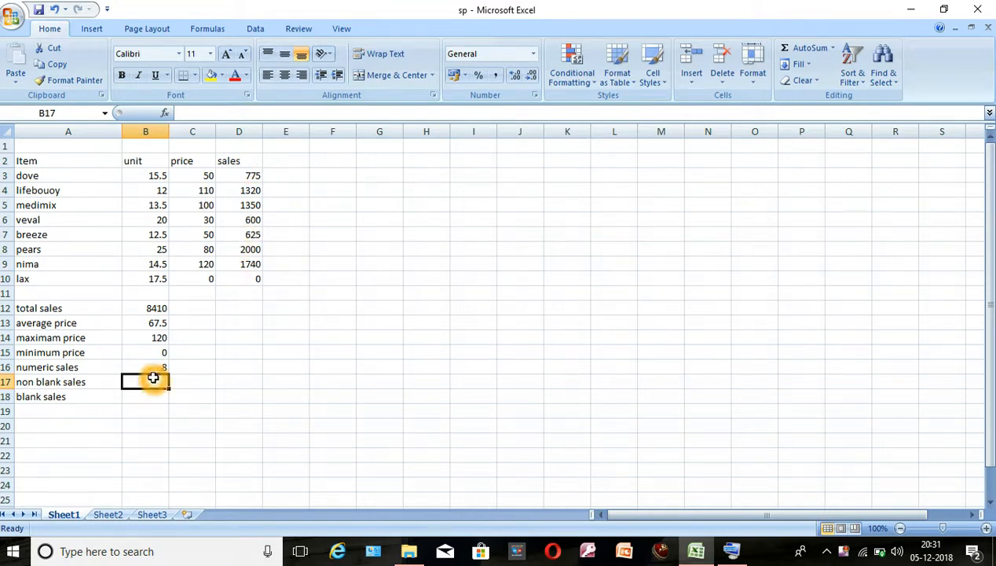
Step: Count the non-blank sales cells in B17 with =counta(D2:D10)
text(=con)
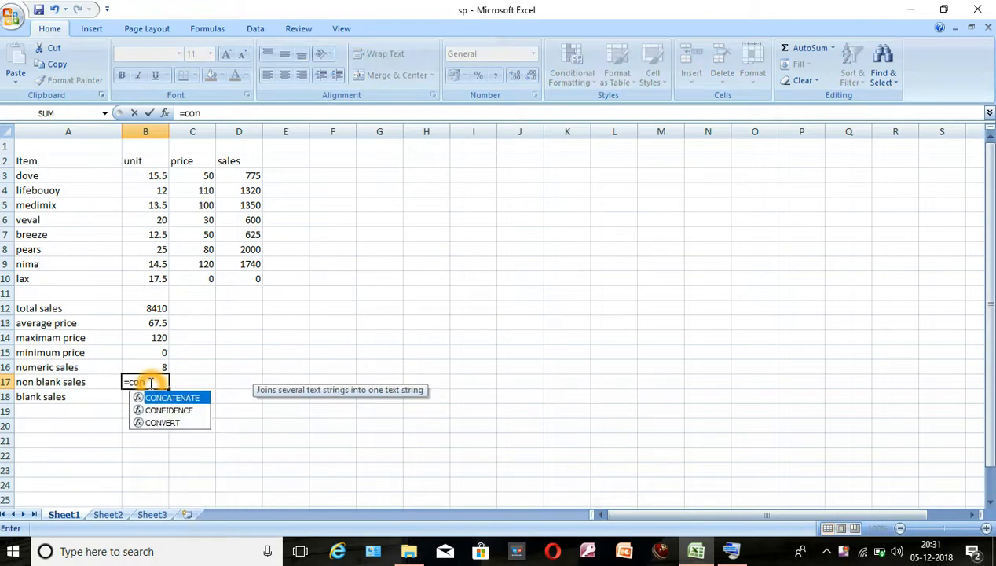
key(BackSpace)
text(unt)
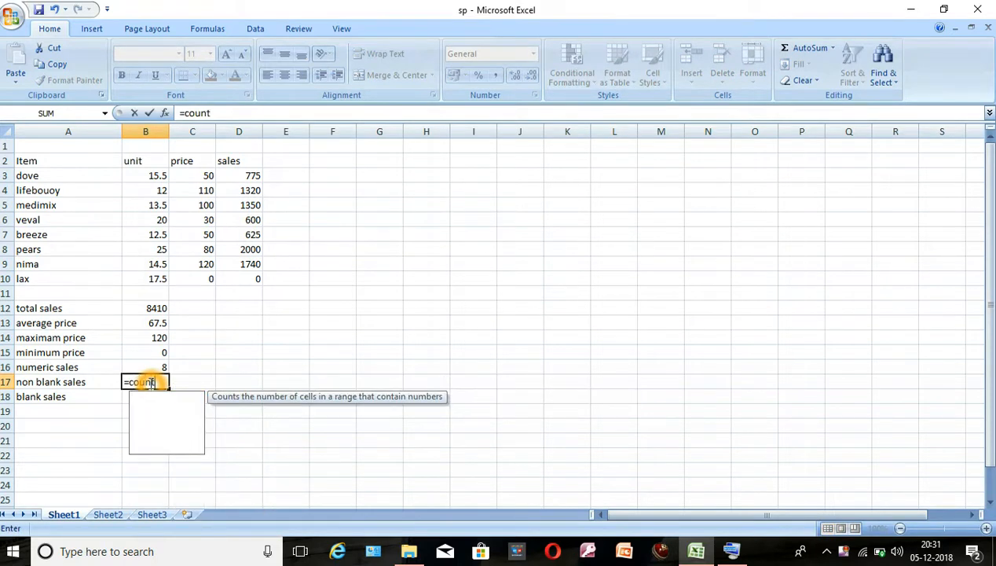
text(a()
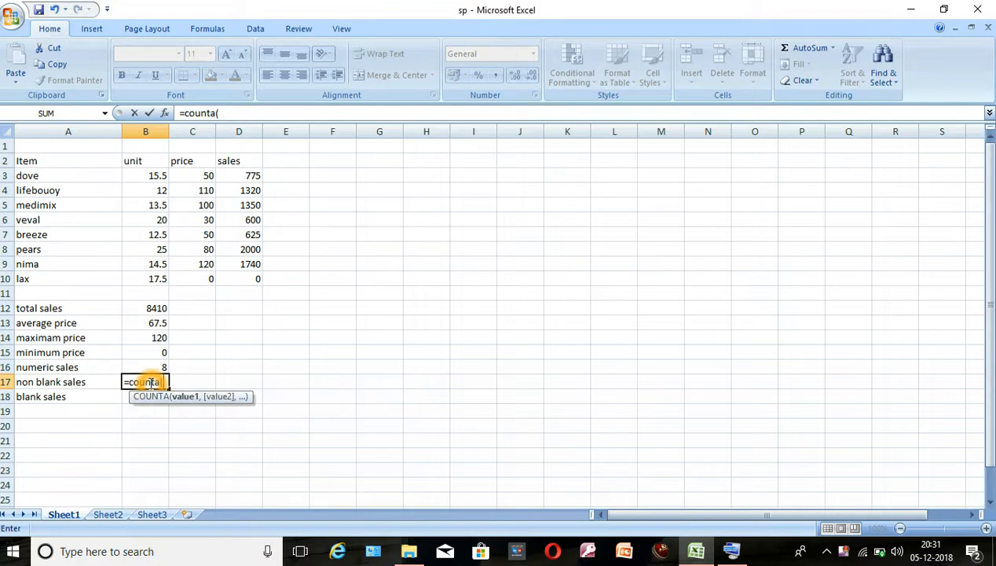
drag(239, 161, 253, 275)
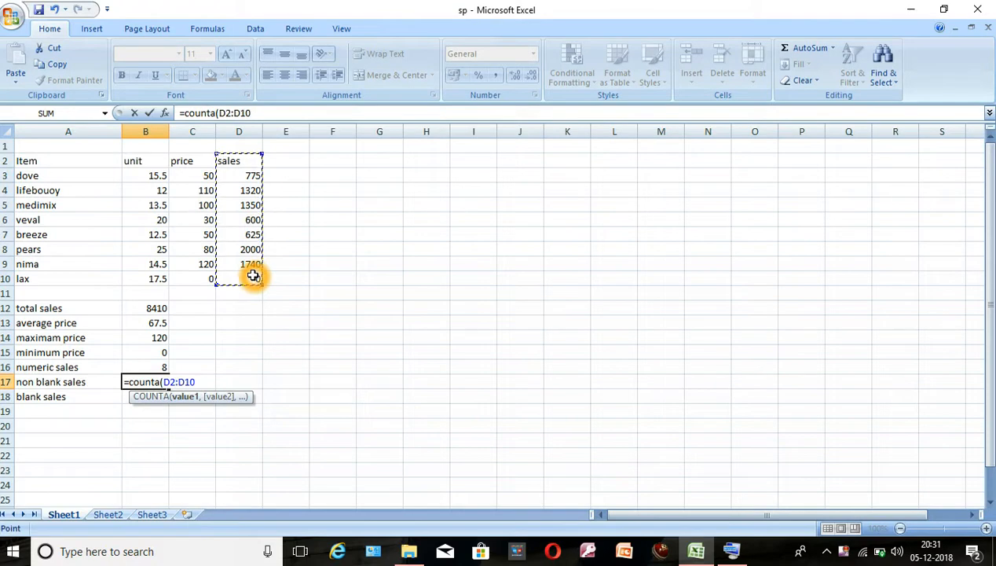
text())
key(Return)
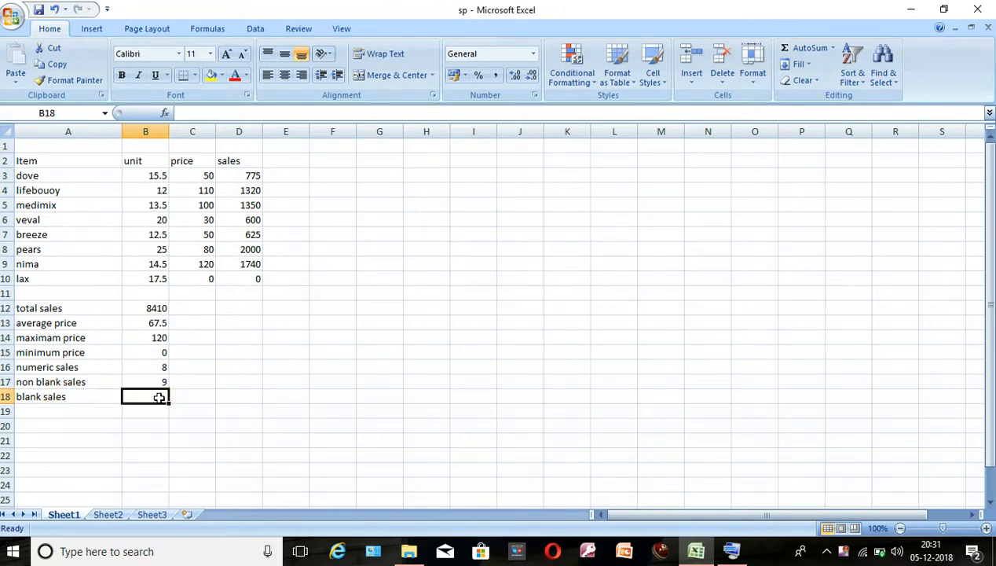
Step: Count the blank sales cells in B18 with =countblank(D2:D10)
text(=c)
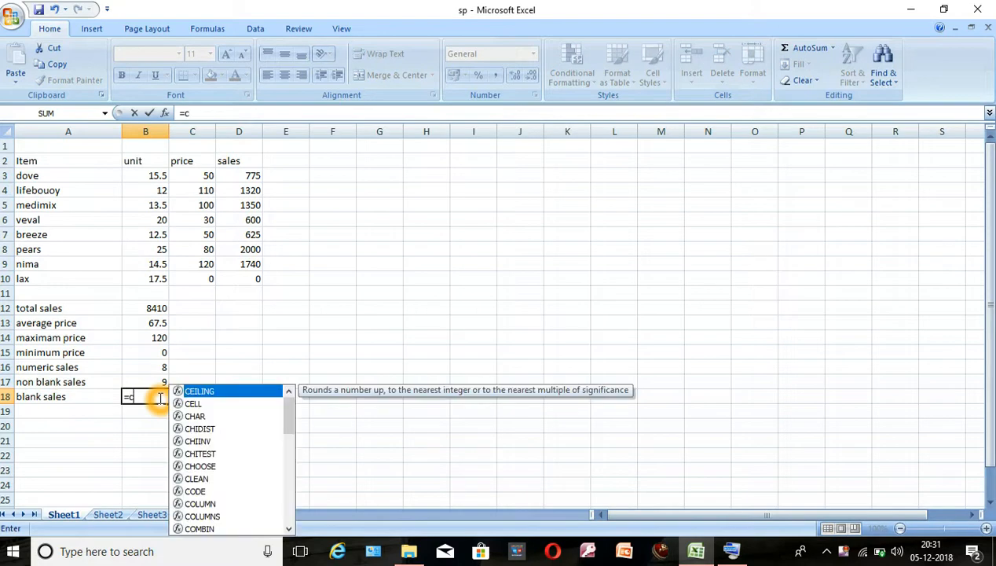
text(ountb)
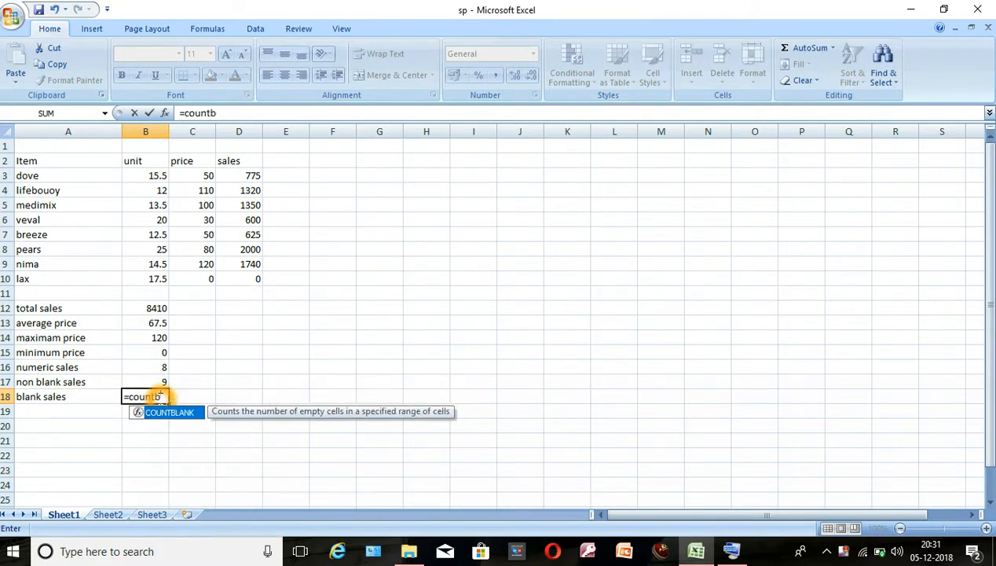
text(lank()
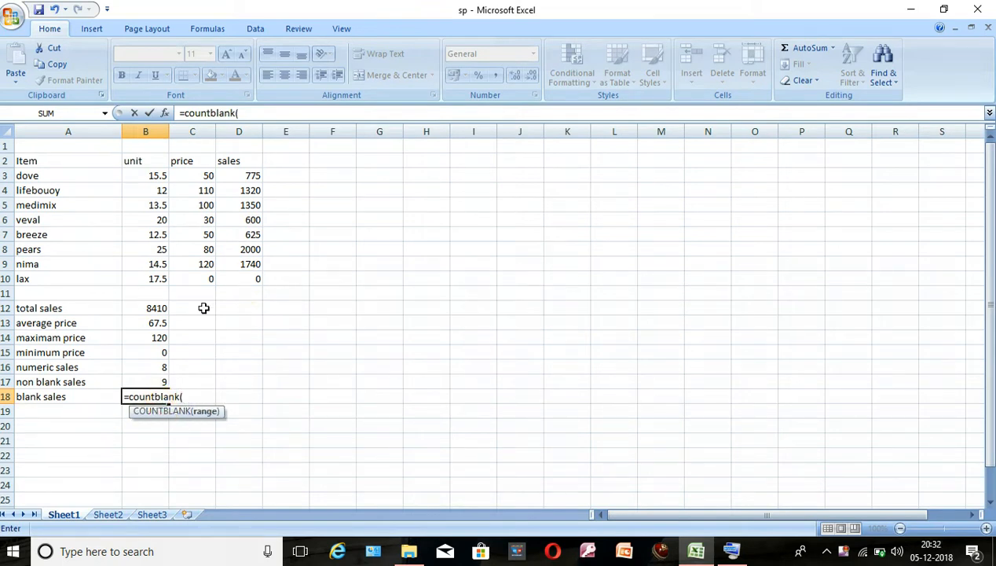
drag(233, 160, 233, 276)
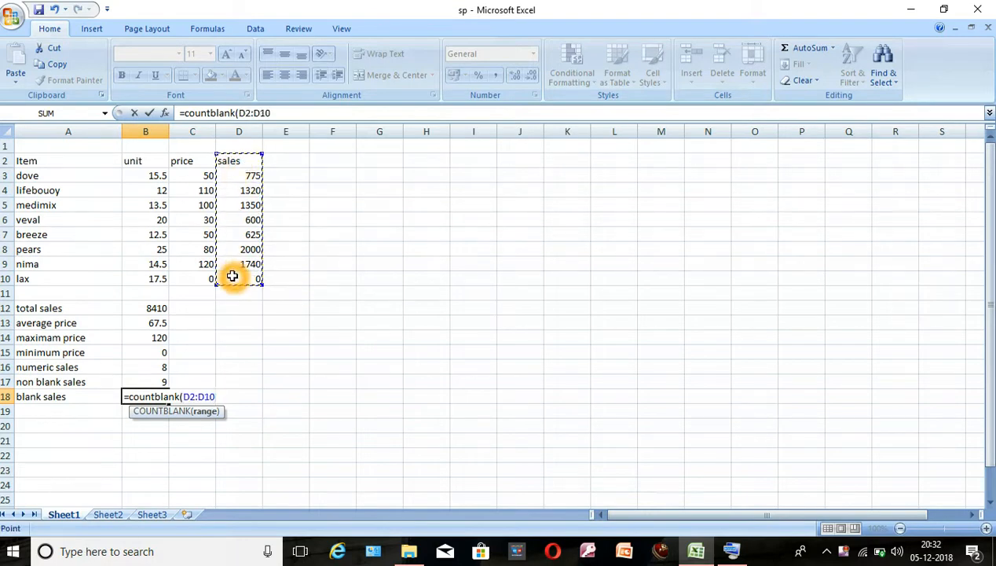
text())
key(Return)
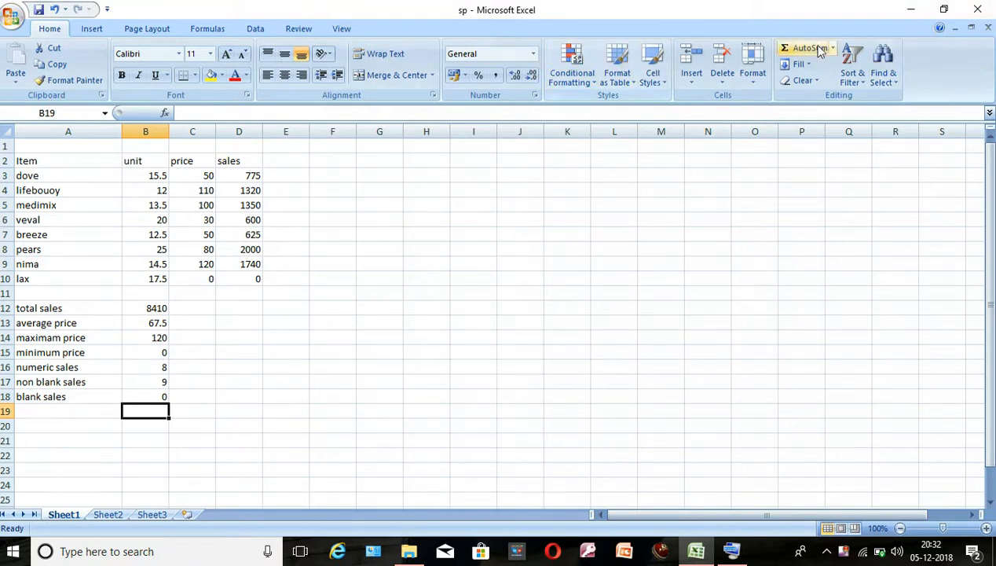
click(90, 29)
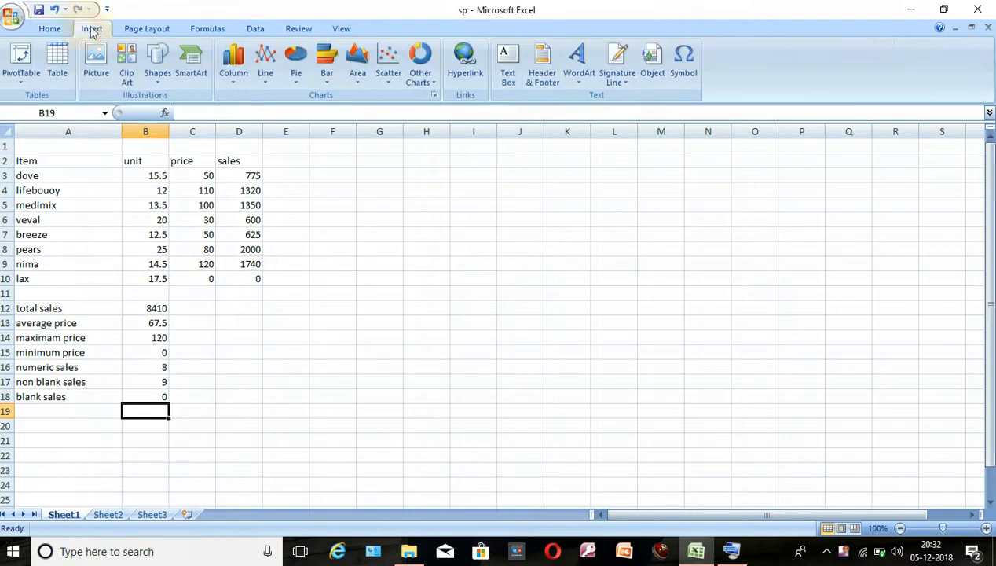
click(148, 30)
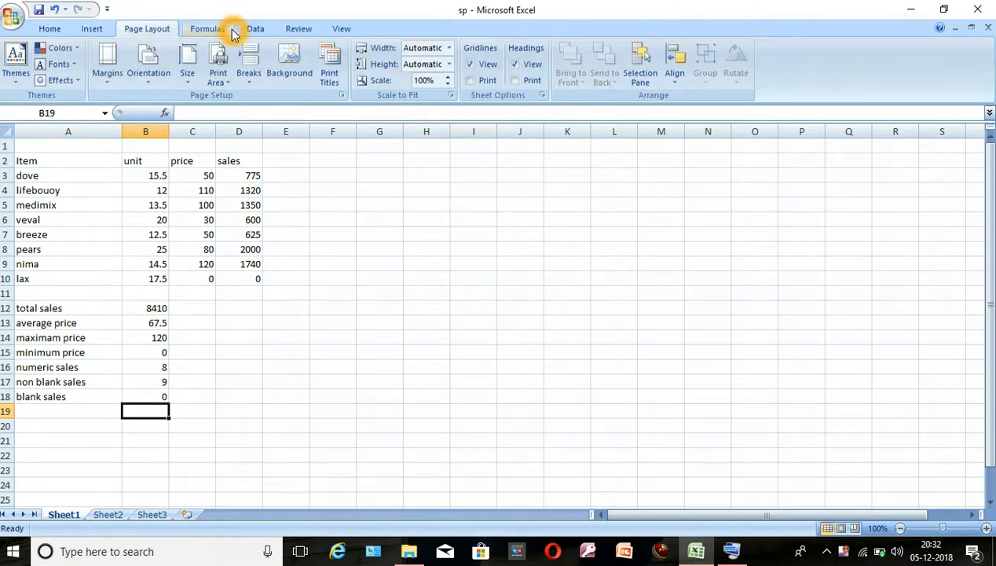
click(350, 28)
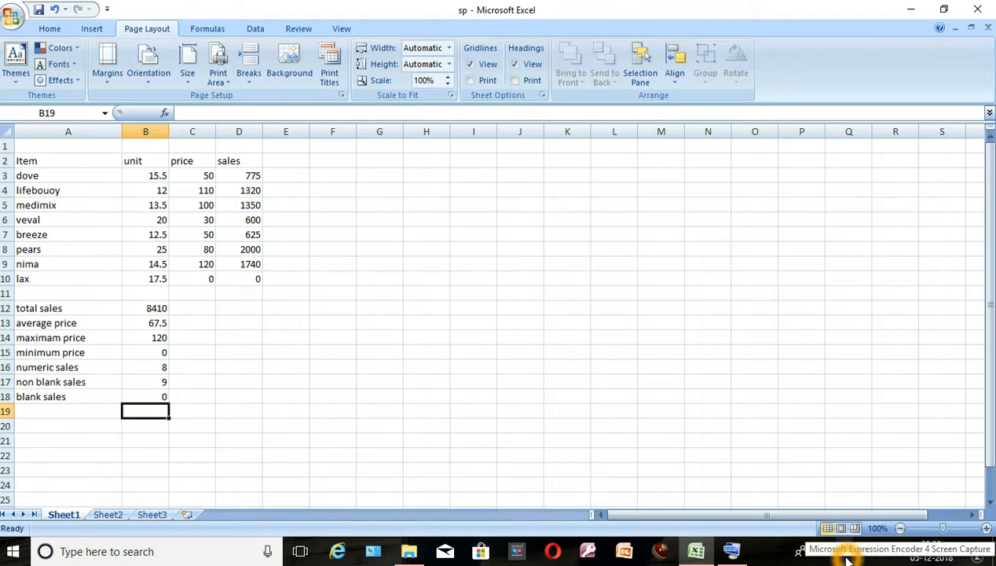
click(47, 29)
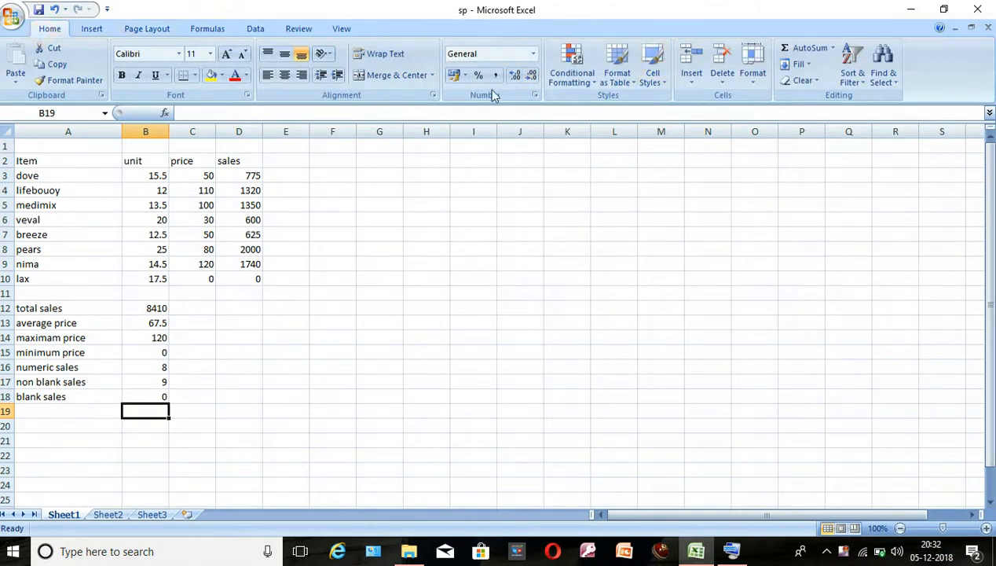
right_click(850, 555)
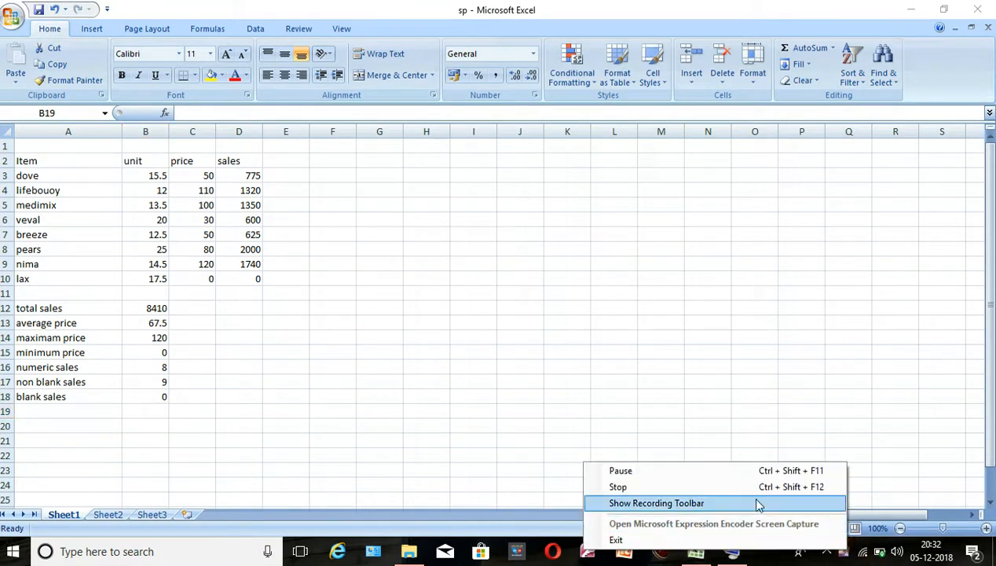